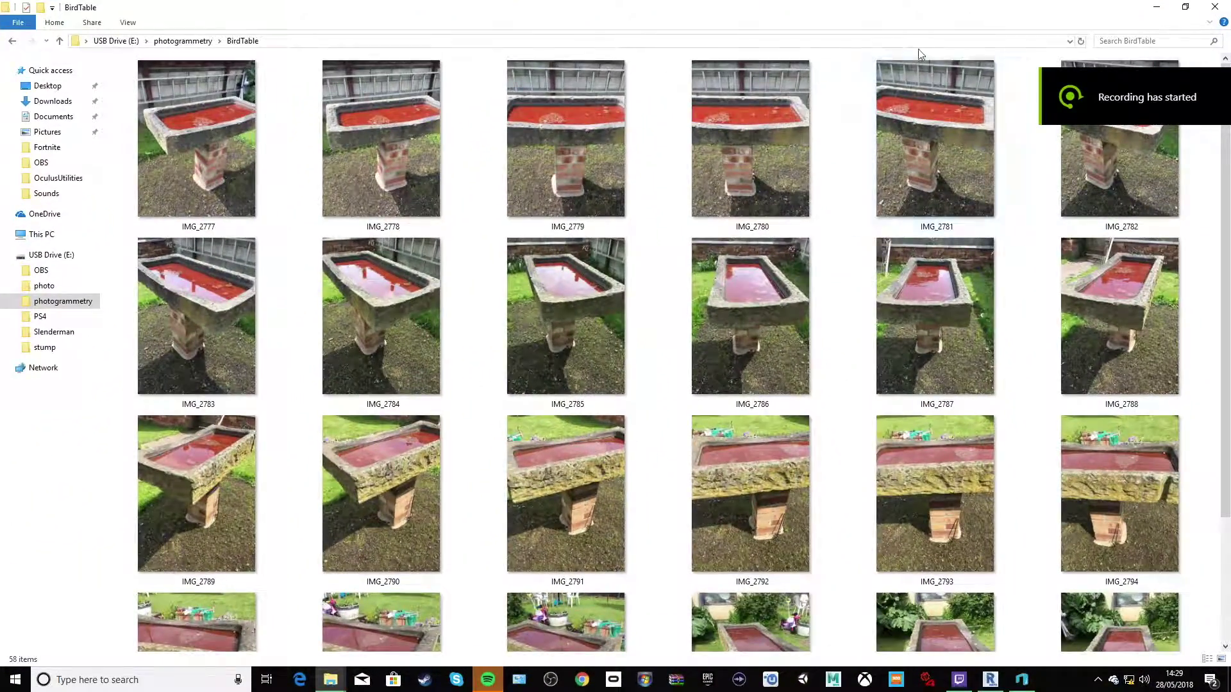
Browse the bird table photos in the BirdTable folder from IMG_2777 to IMG_2834, and close the photo viewer
double_click(215, 146)
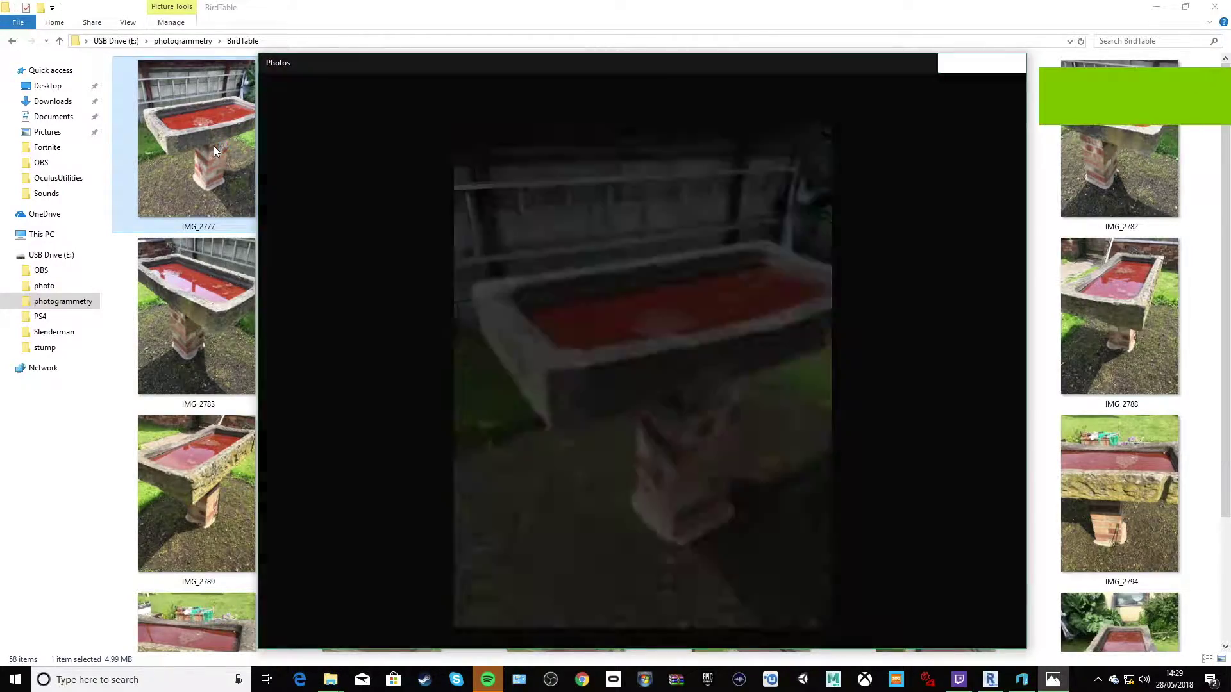
key(Right)
key(Right)
key(Right)
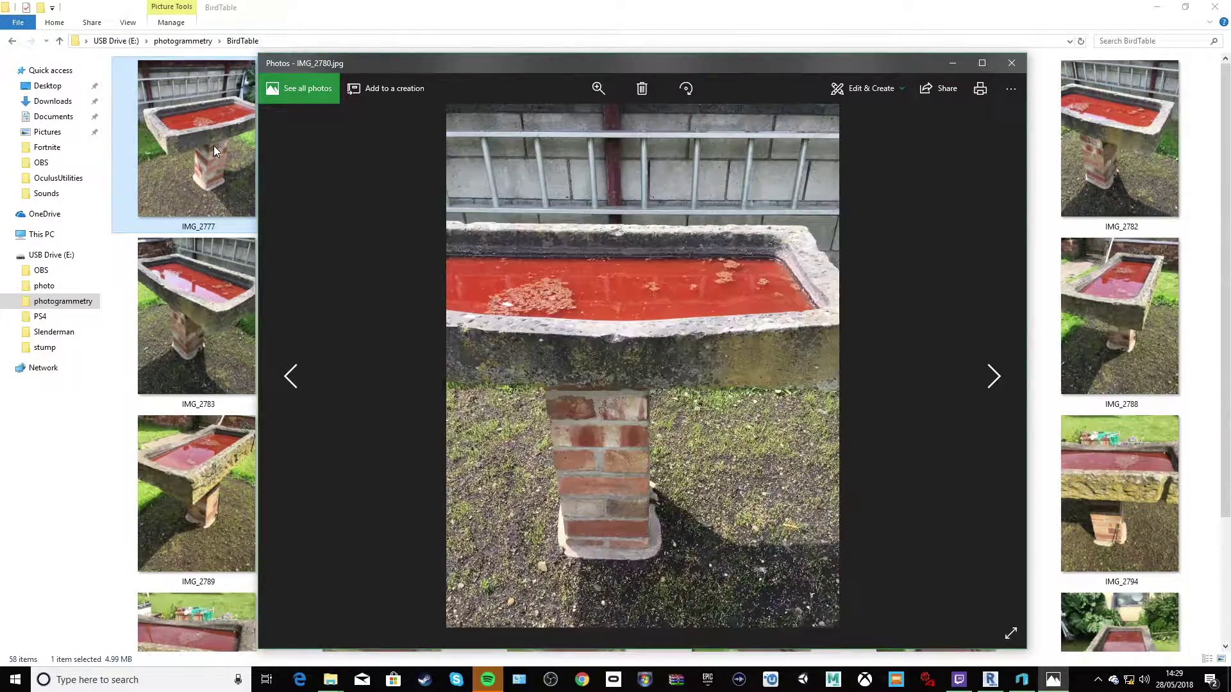
key(Right)
key(Right)
key(Right)
key(Right)
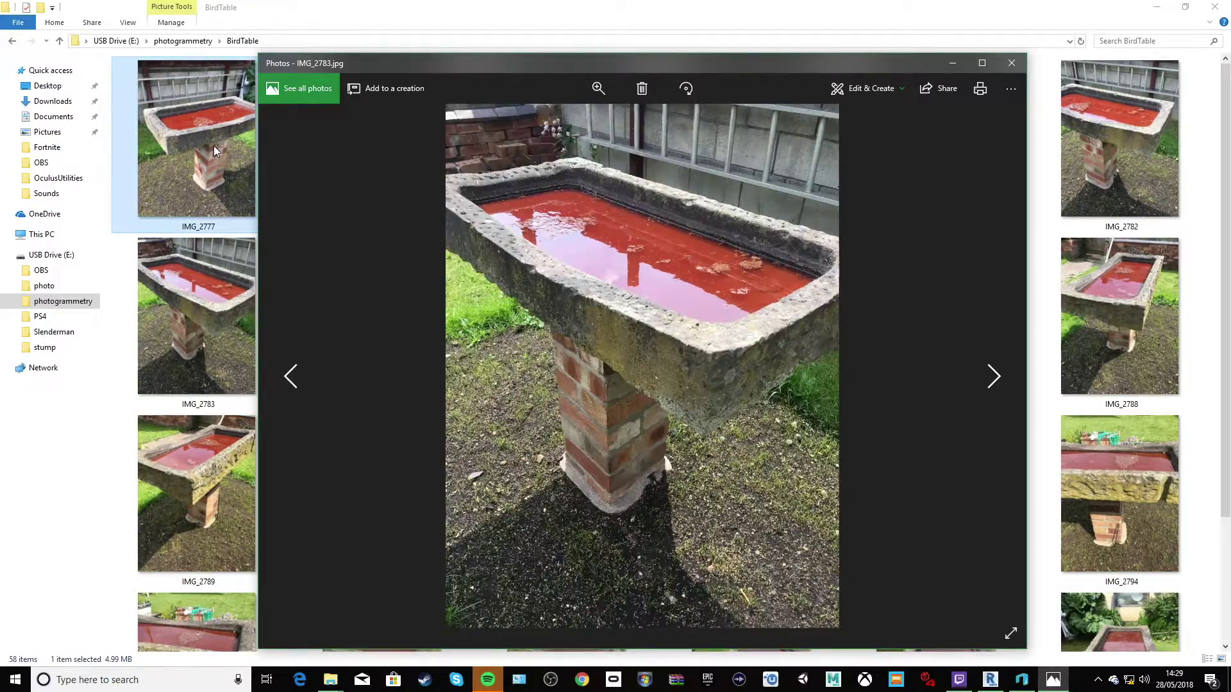
key(Right)
key(Right)
key(Right)
key(Right)
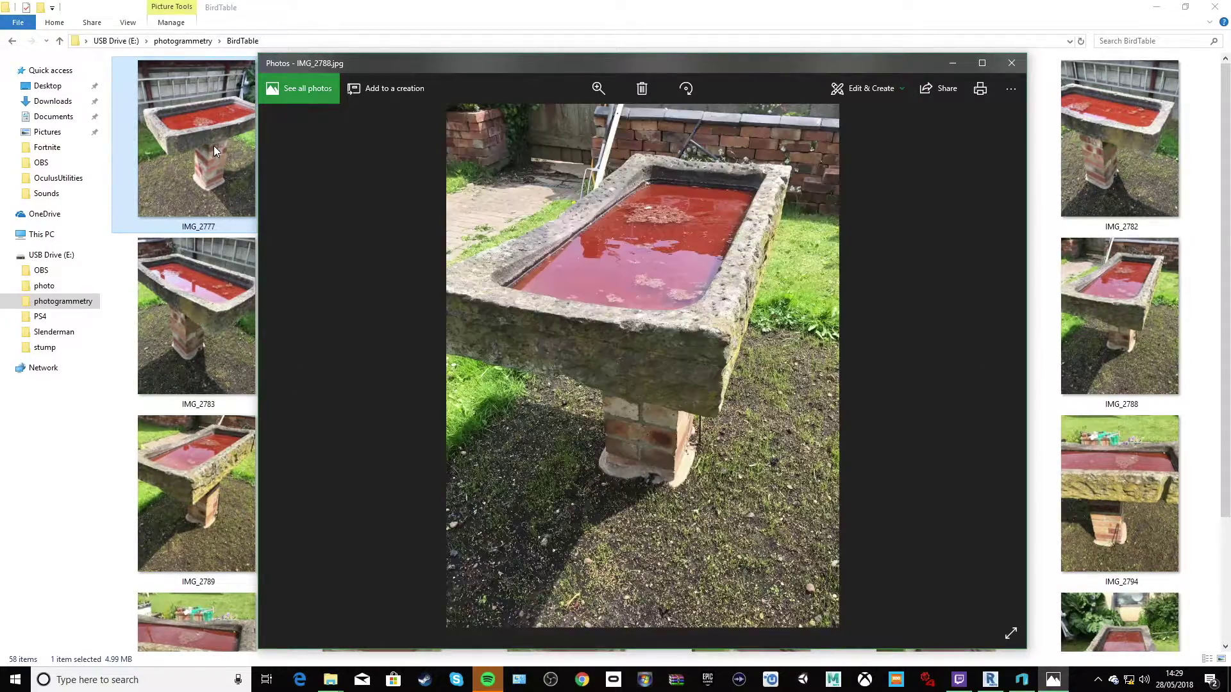
key(Right)
key(Right)
key(Right)
key(Right)
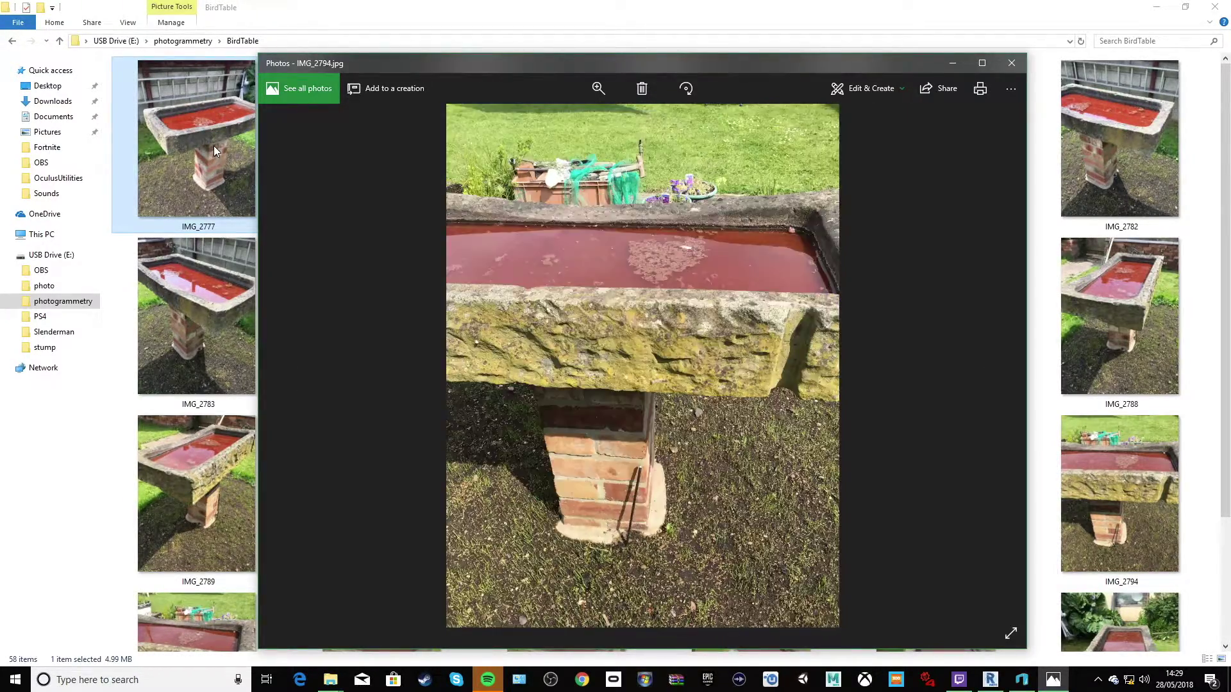
key(Right)
key(Right)
key(Right)
key(Right)
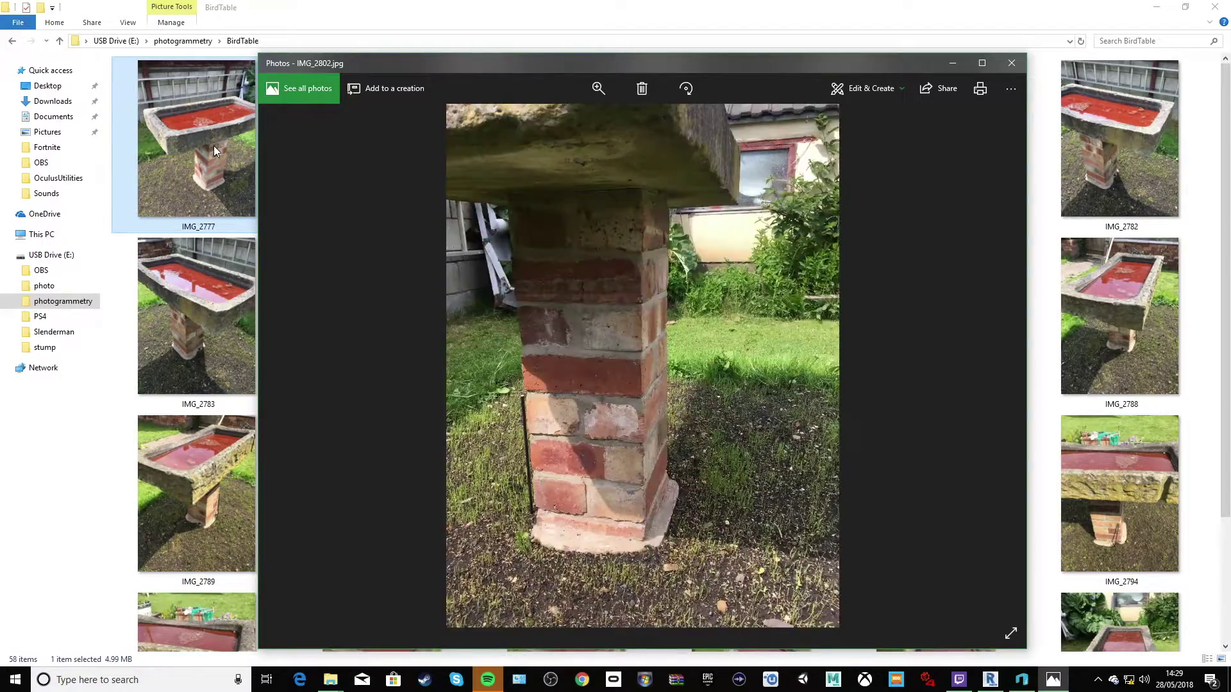
key(Right)
key(Right)
key(Right)
key(Right)
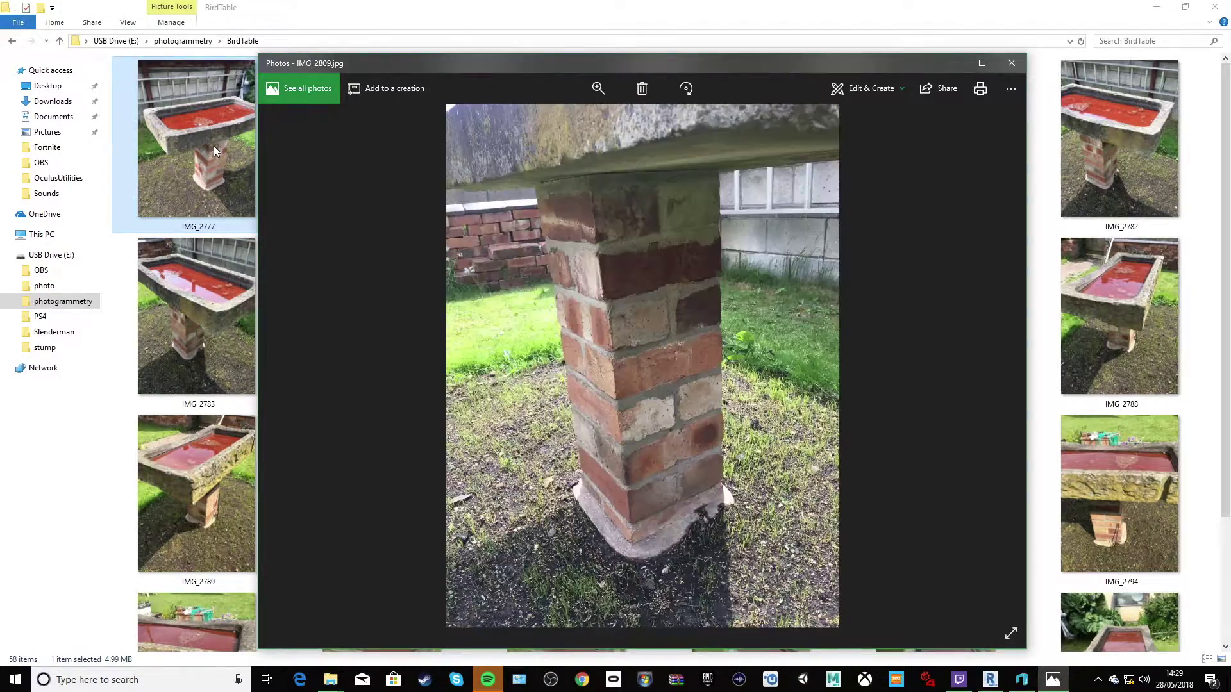
key(Right)
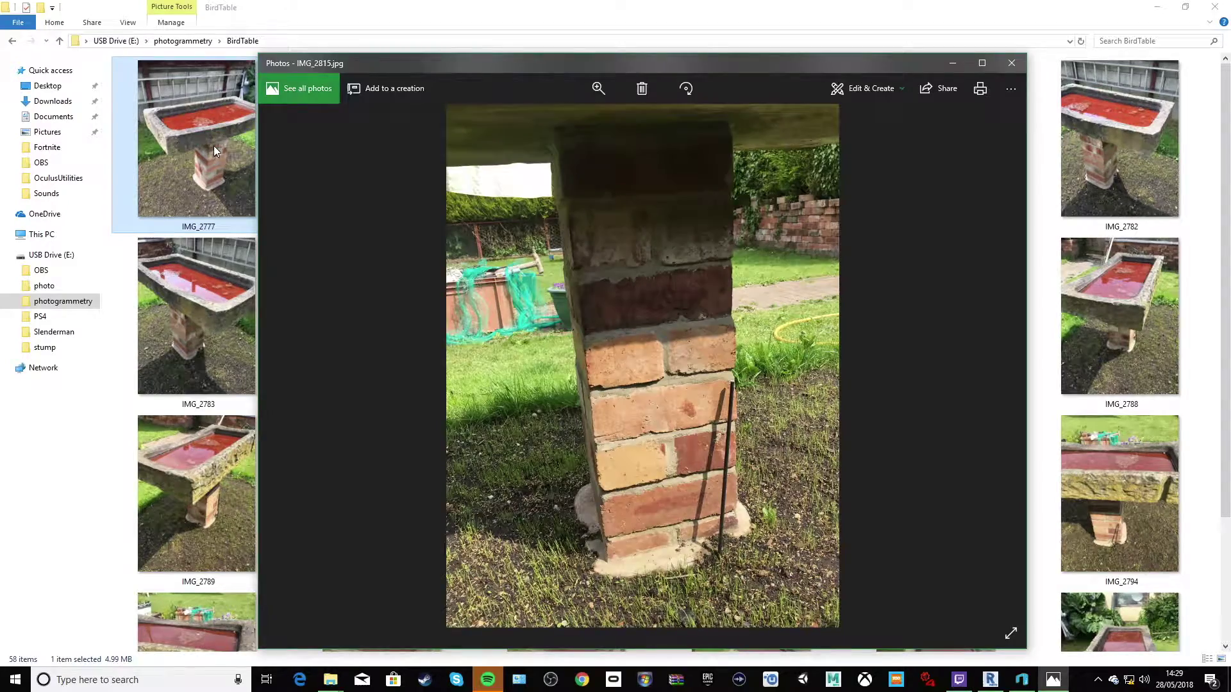
key(Right)
key(Right)
key(Right)
key(Right)
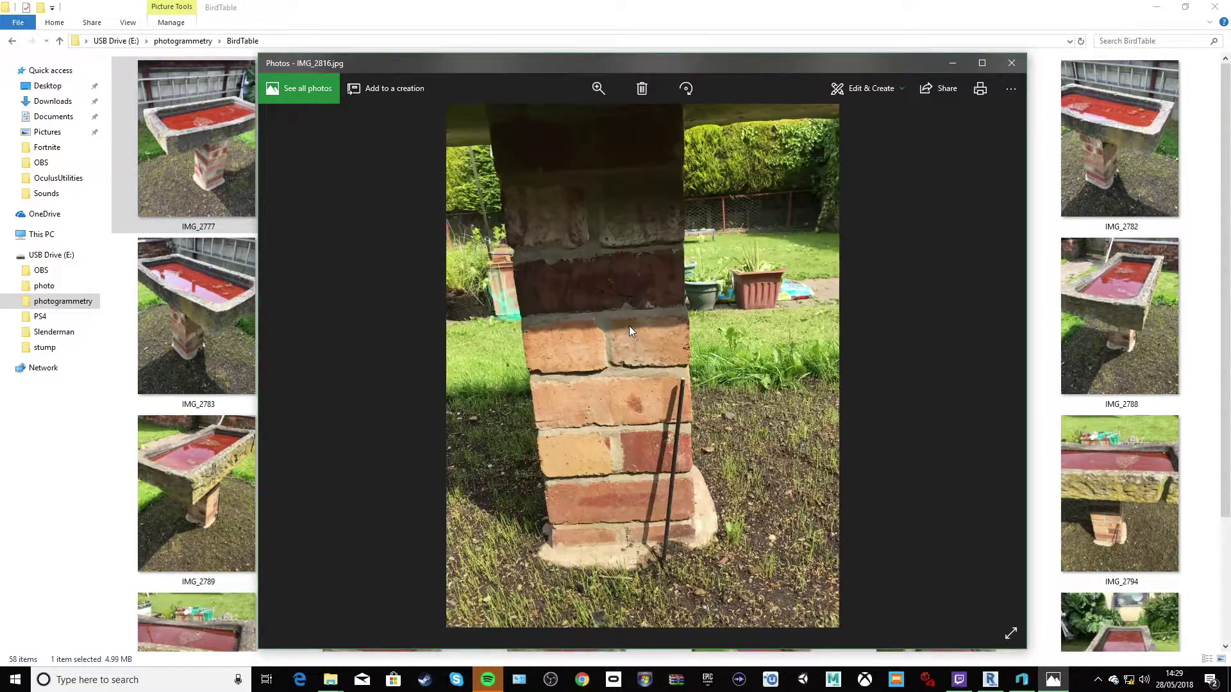
key(Right)
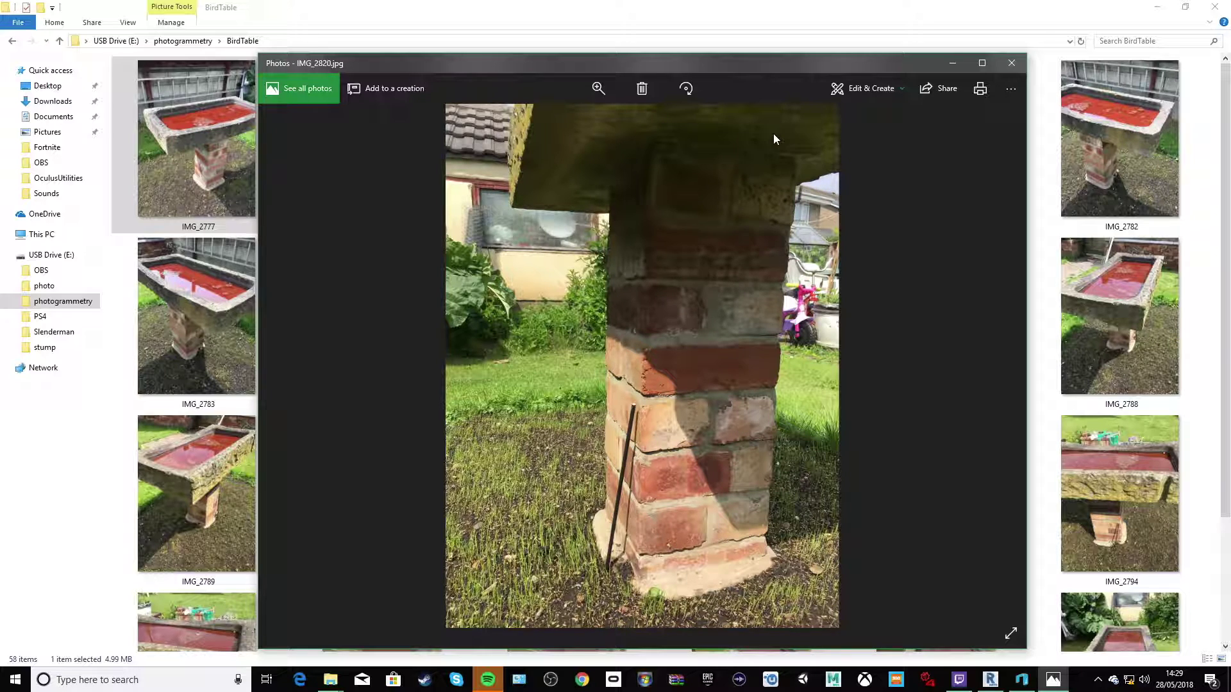
key(Right)
key(Right)
key(Right)
key(Right)
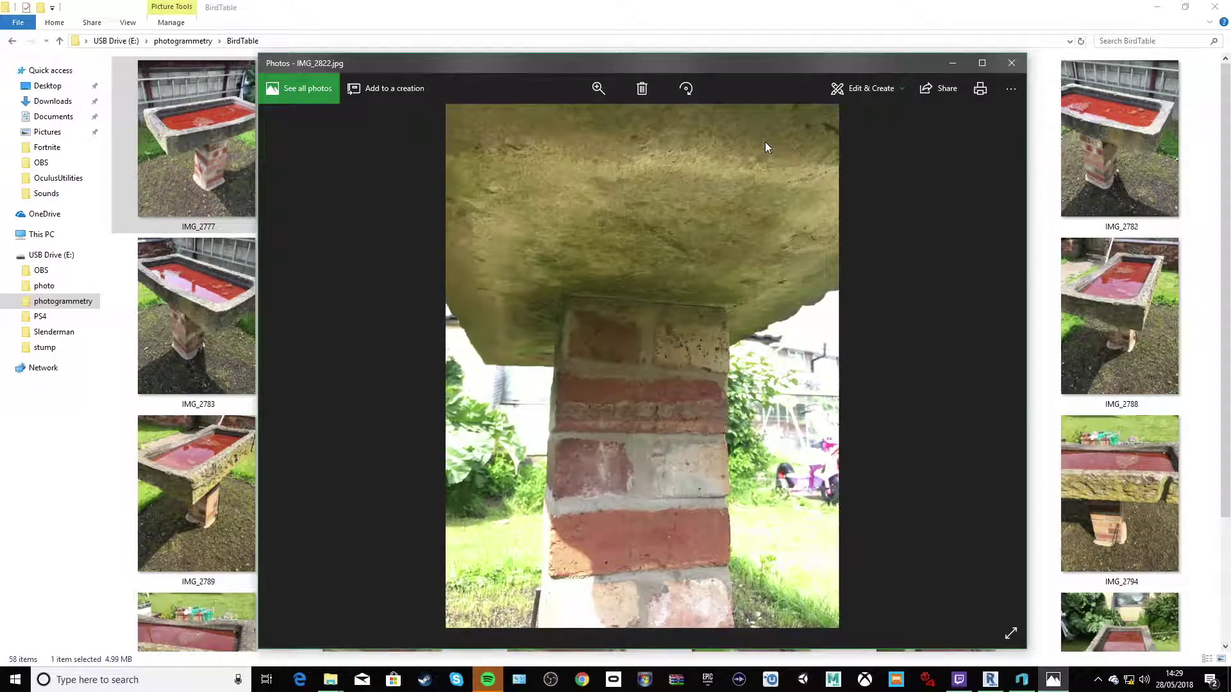
key(Right)
key(Right)
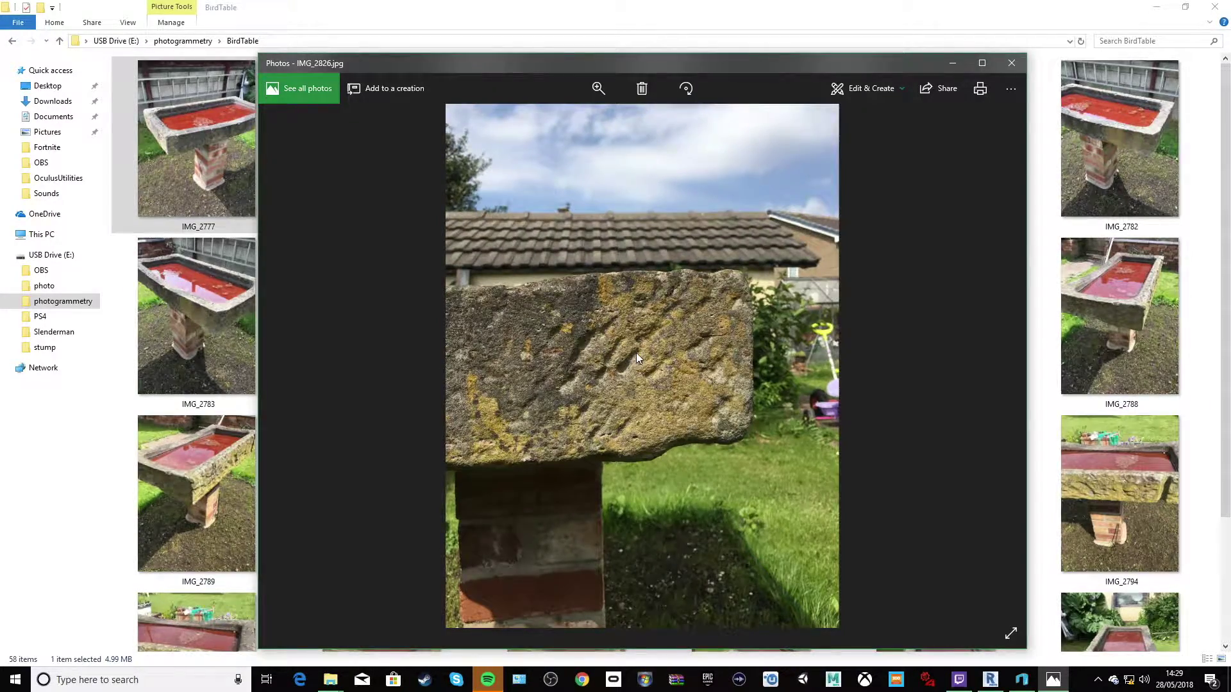
key(Right)
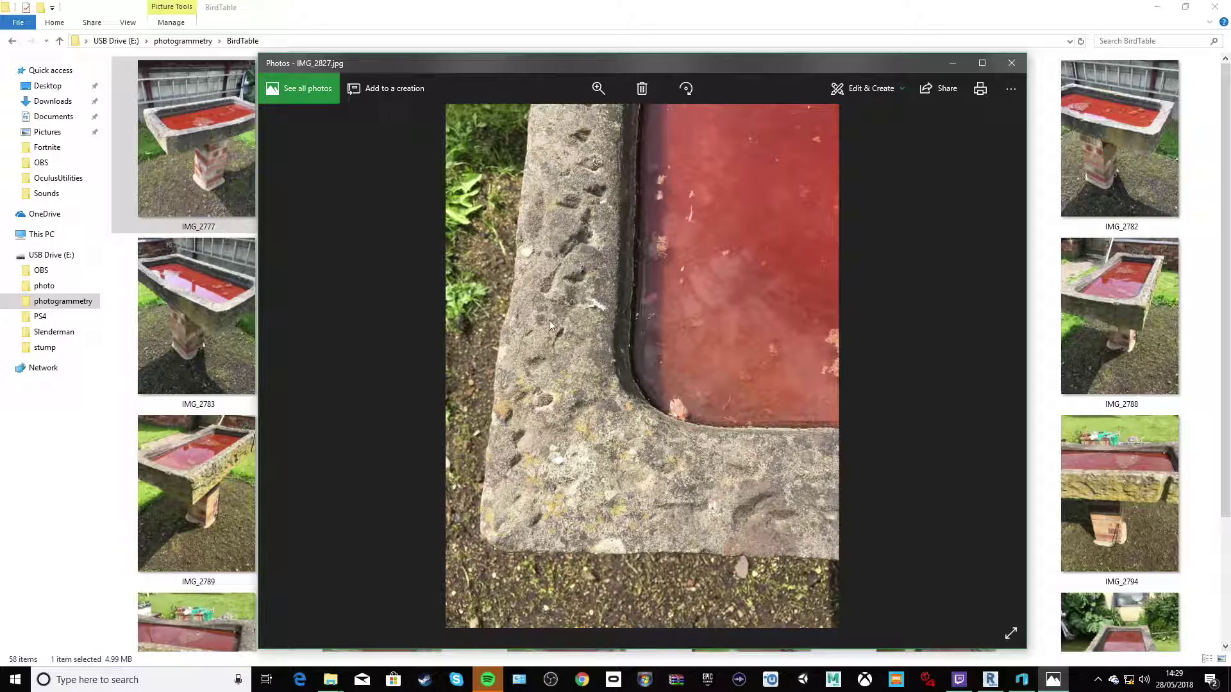
key(Right)
key(Right)
key(Right)
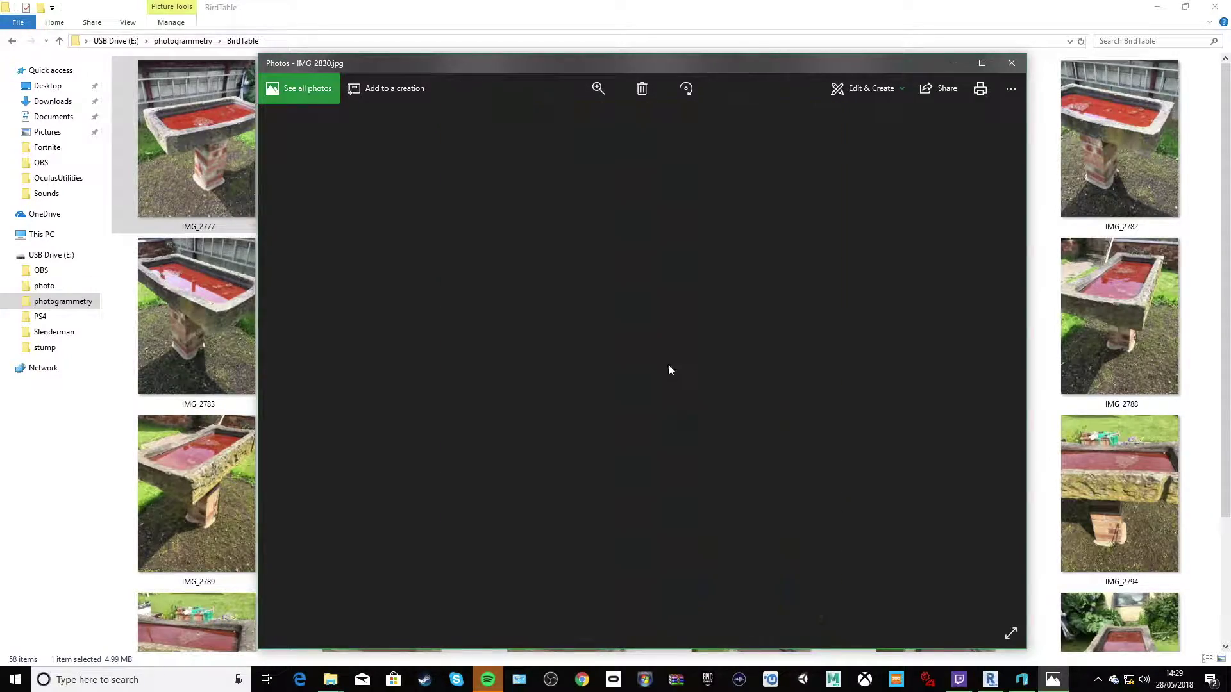
key(Right)
key(Right)
key(Right)
key(Right)
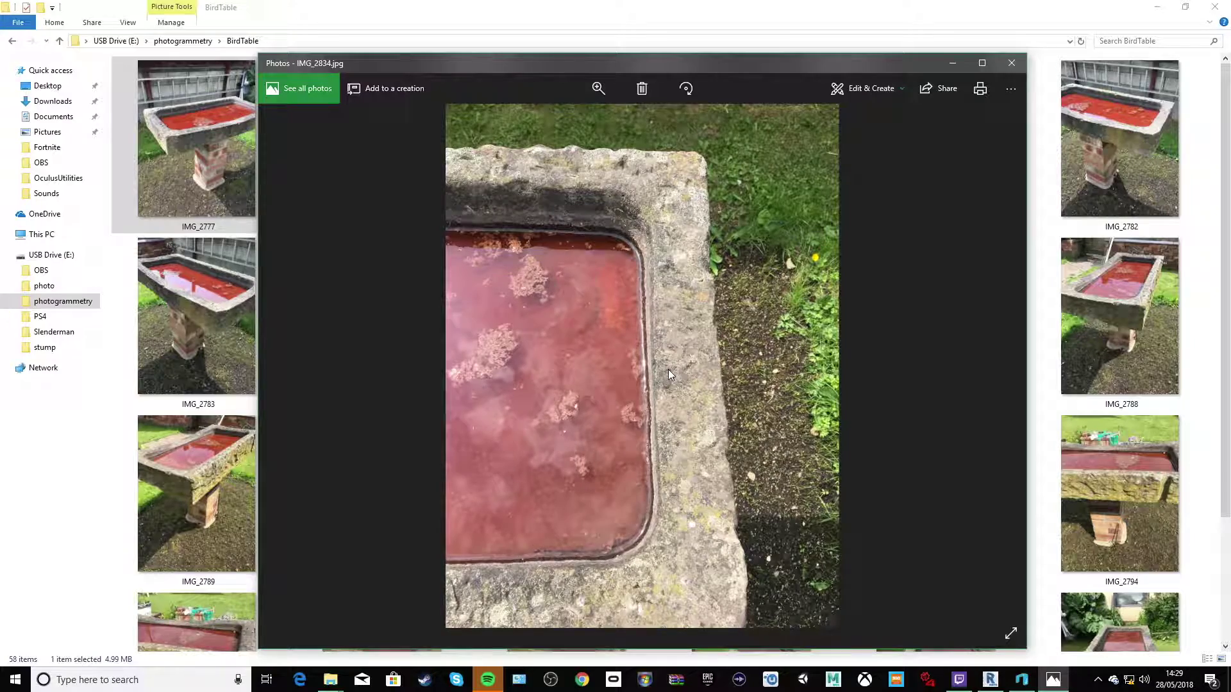
click(1012, 63)
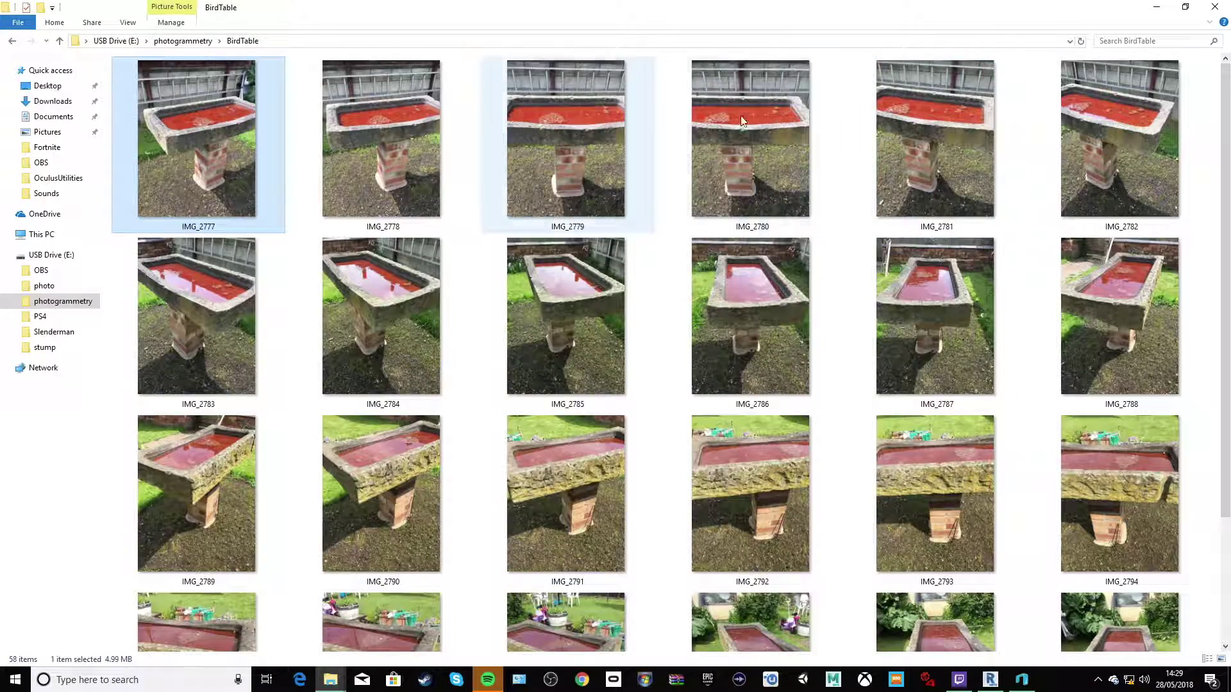
Minimise the photo folder, bring up the ReCap Photo dashboard to view its Create 3D options, and minimise it again
click(1157, 8)
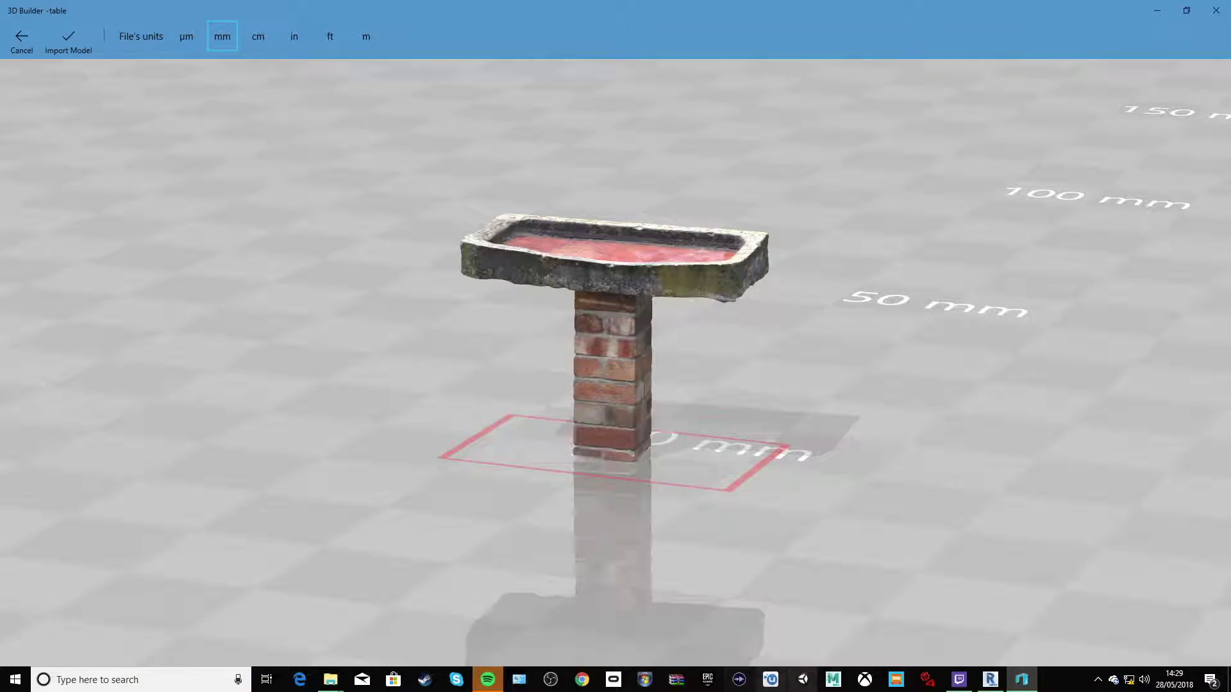
click(990, 679)
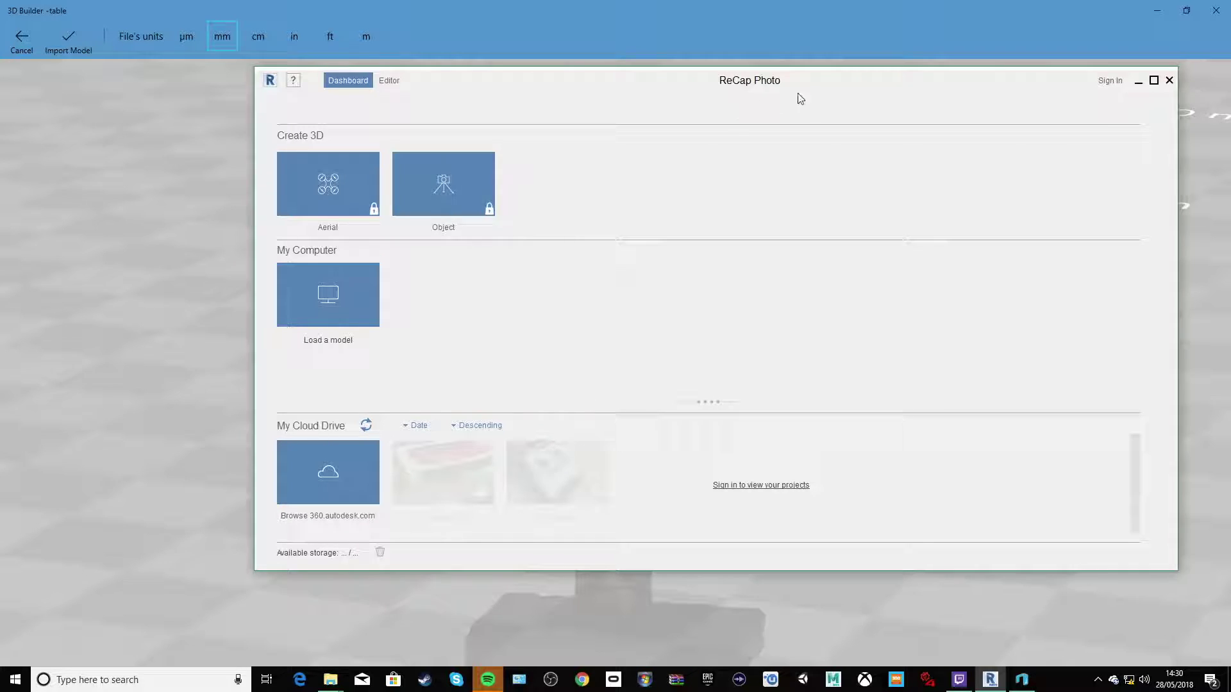
drag(825, 84, 743, 110)
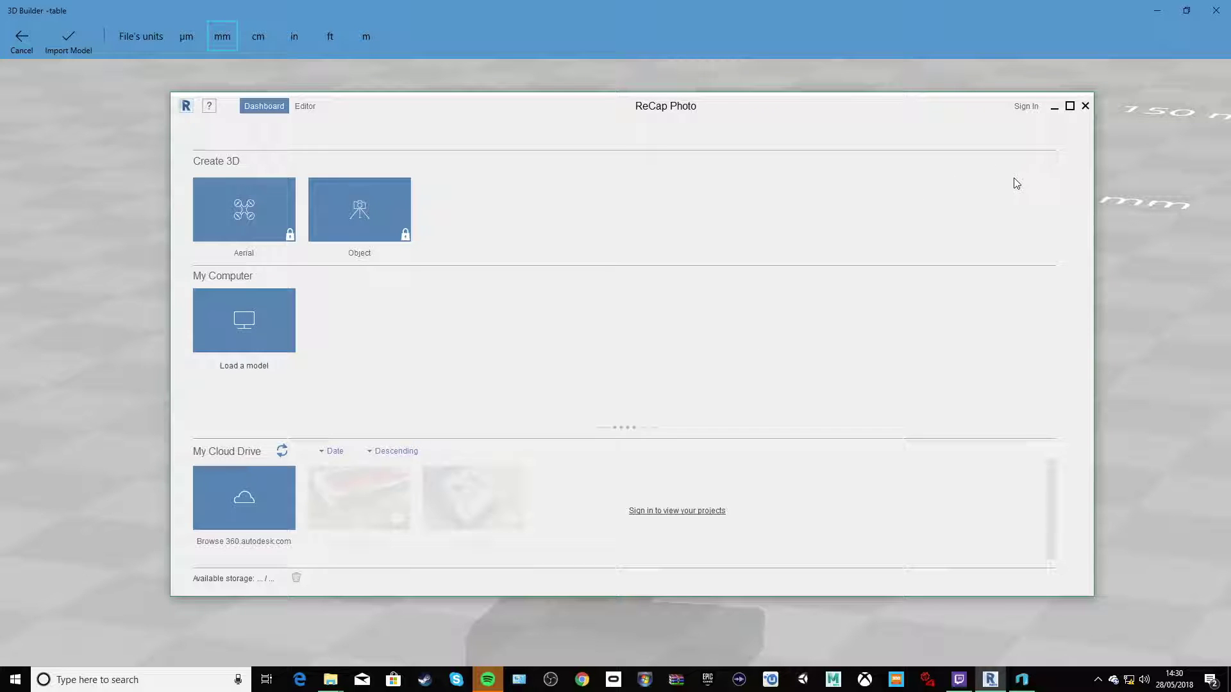
click(1056, 109)
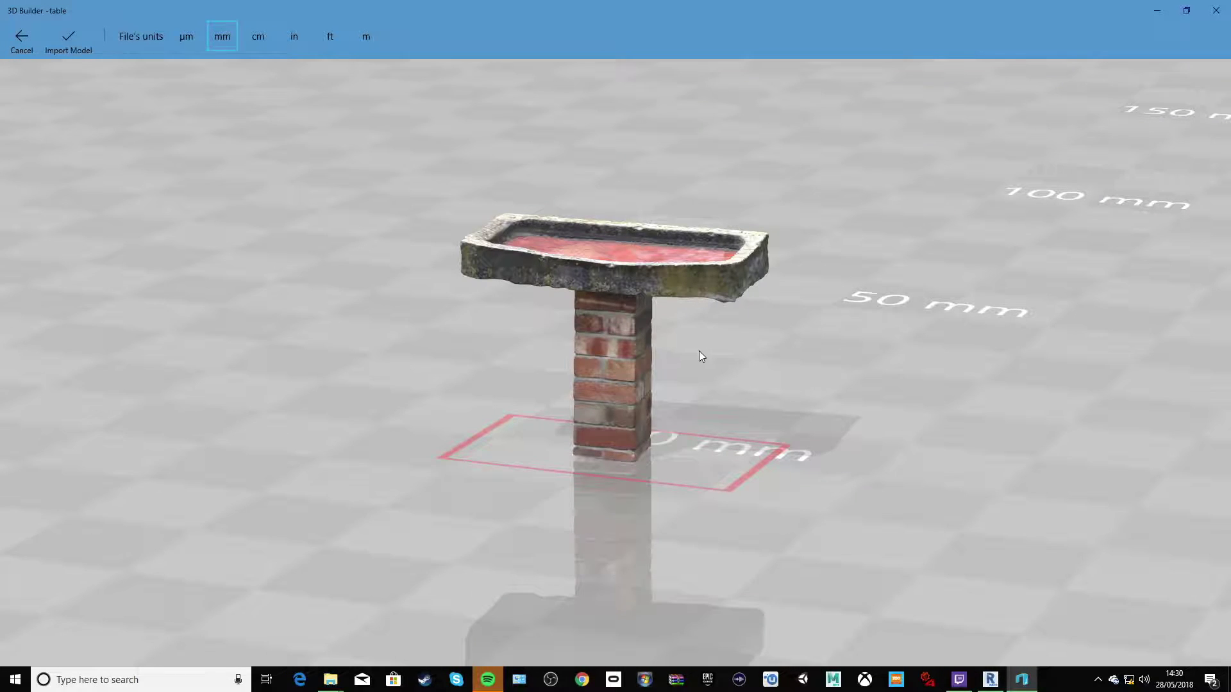
Examine the scanned bird table in 3D Builder from several angles, including the pillar's brickwork and the basin's underside edge up close
right_drag(699, 351, 243, 151)
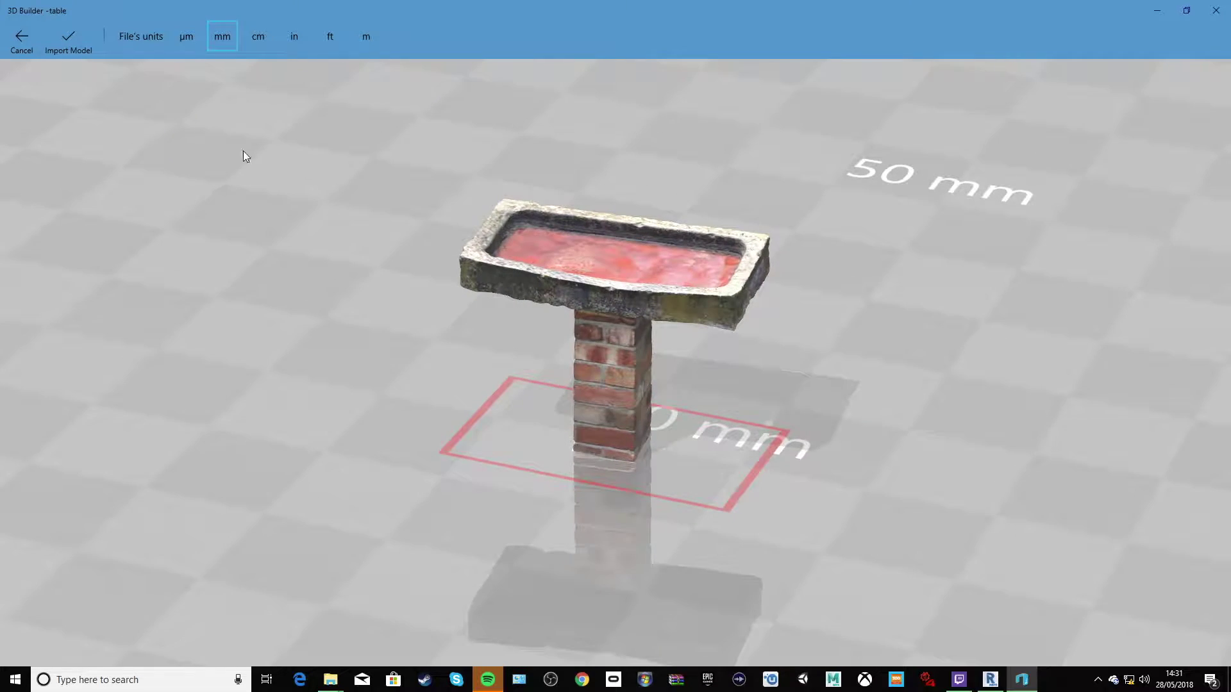
right_drag(423, 337, 600, 401)
scroll(632, 345, up, 6)
scroll(599, 402, up, 3)
scroll(594, 399, up, 5)
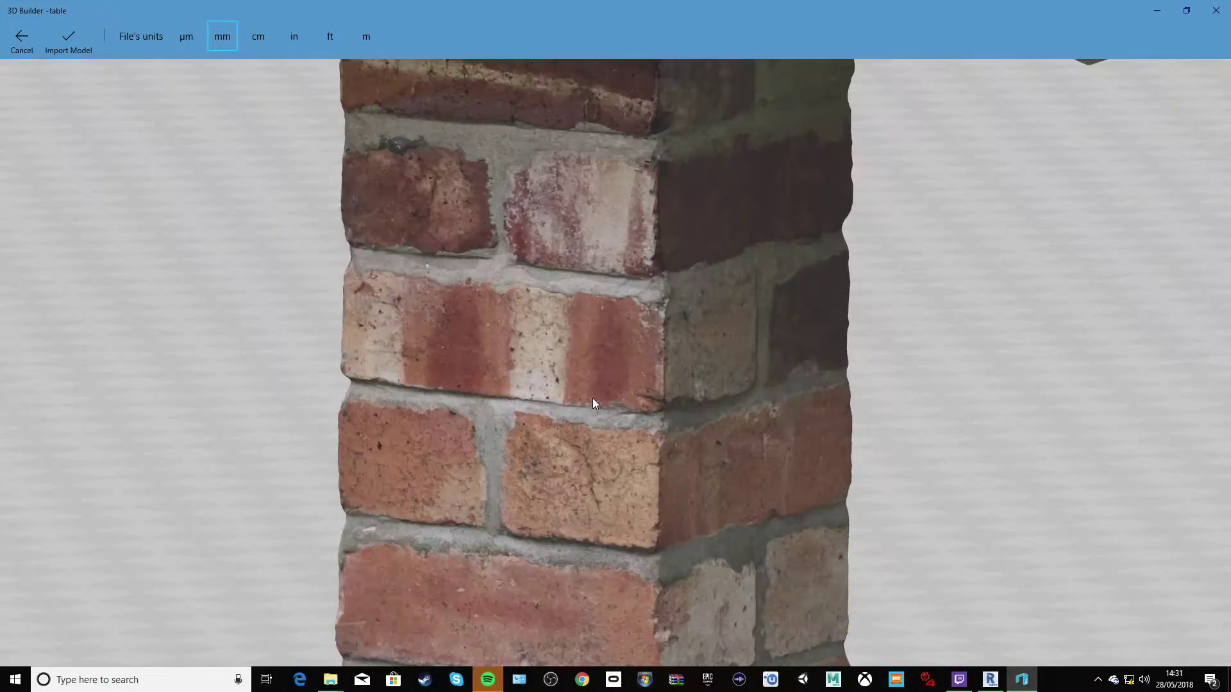
right_drag(594, 396, 914, 447)
scroll(912, 444, down, 5)
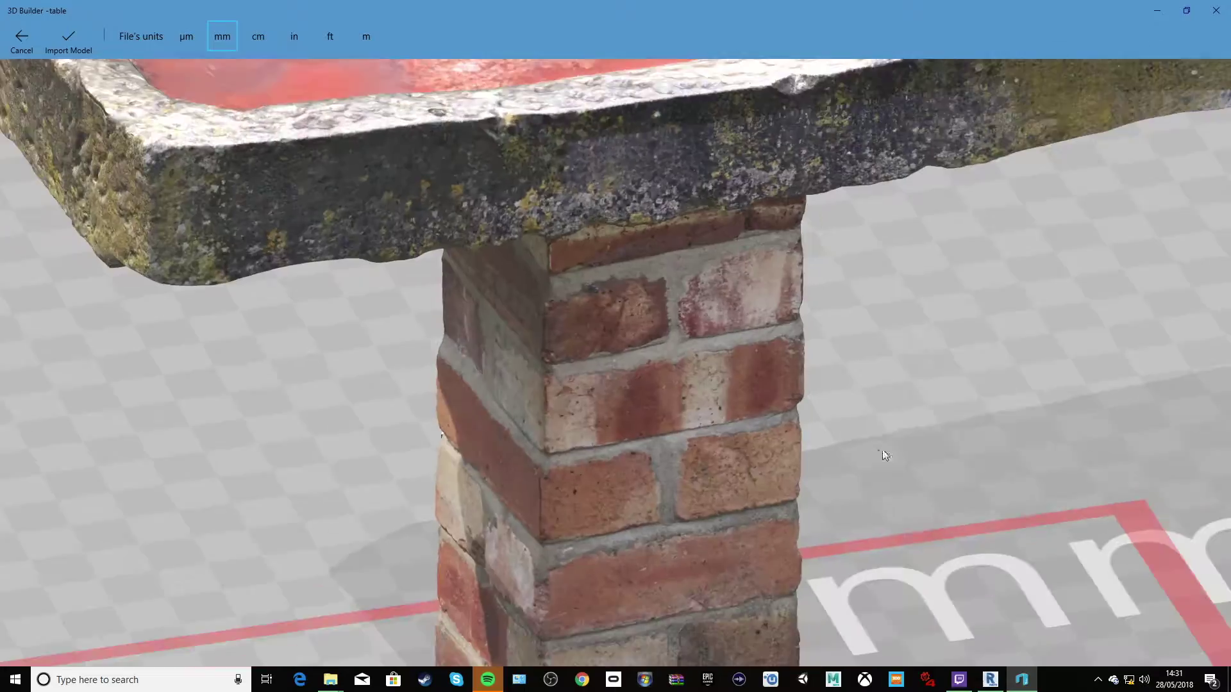
right_drag(772, 382, 631, 353)
middle_drag(548, 336, 691, 367)
scroll(663, 366, down, 4)
right_drag(663, 366, 445, 392)
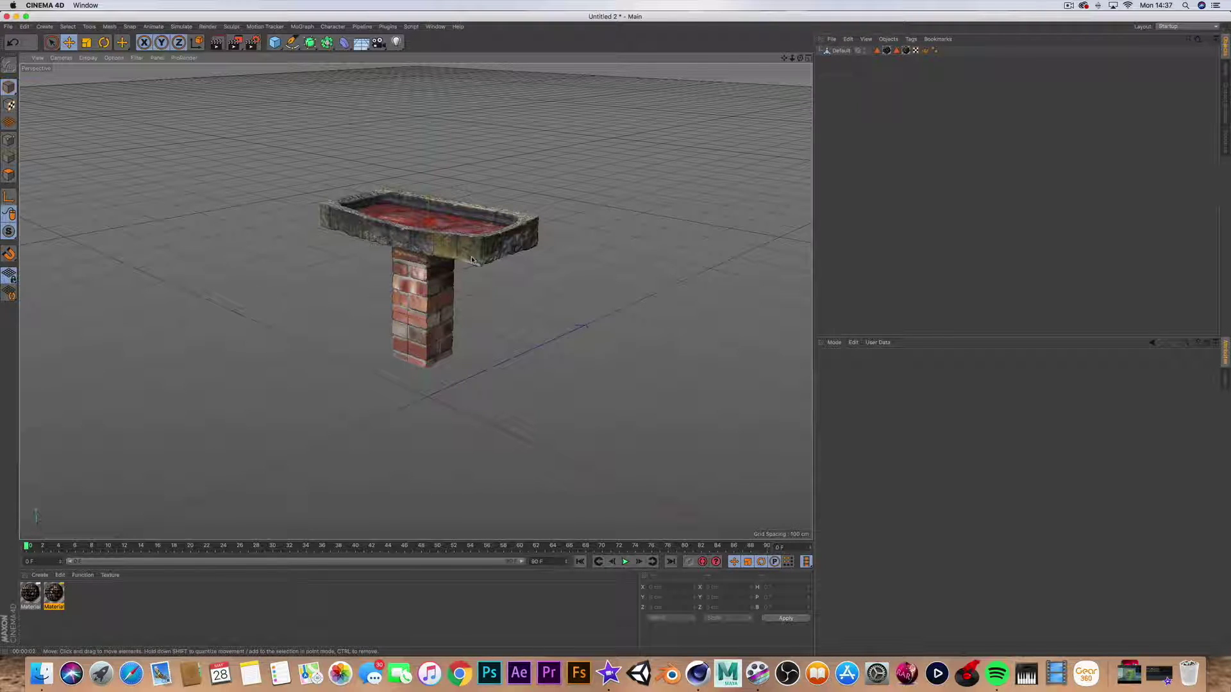
In Cinema 4D, add a plane as a floor and raise it to about 53 cm at the brick pillar's base
click(275, 43)
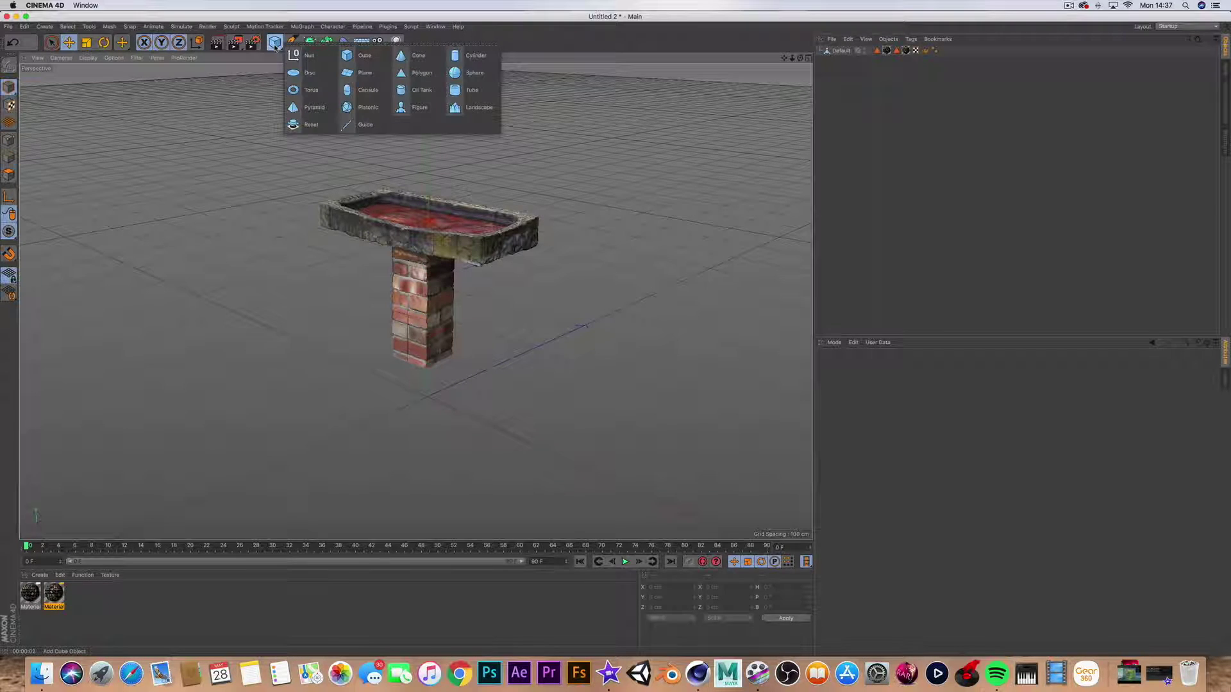
click(362, 73)
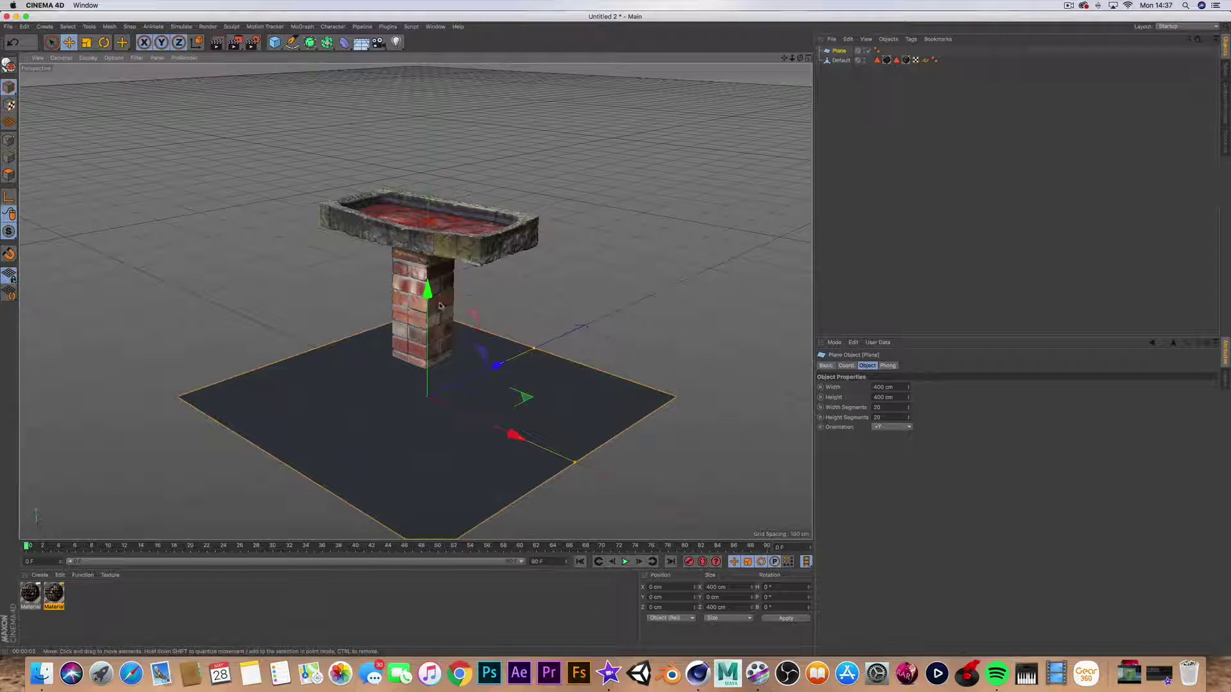
drag(427, 290, 427, 247)
Add an infinite light and rotate it to about H 15°, P -36° and B -11° so it shines down on the bird table
click(396, 43)
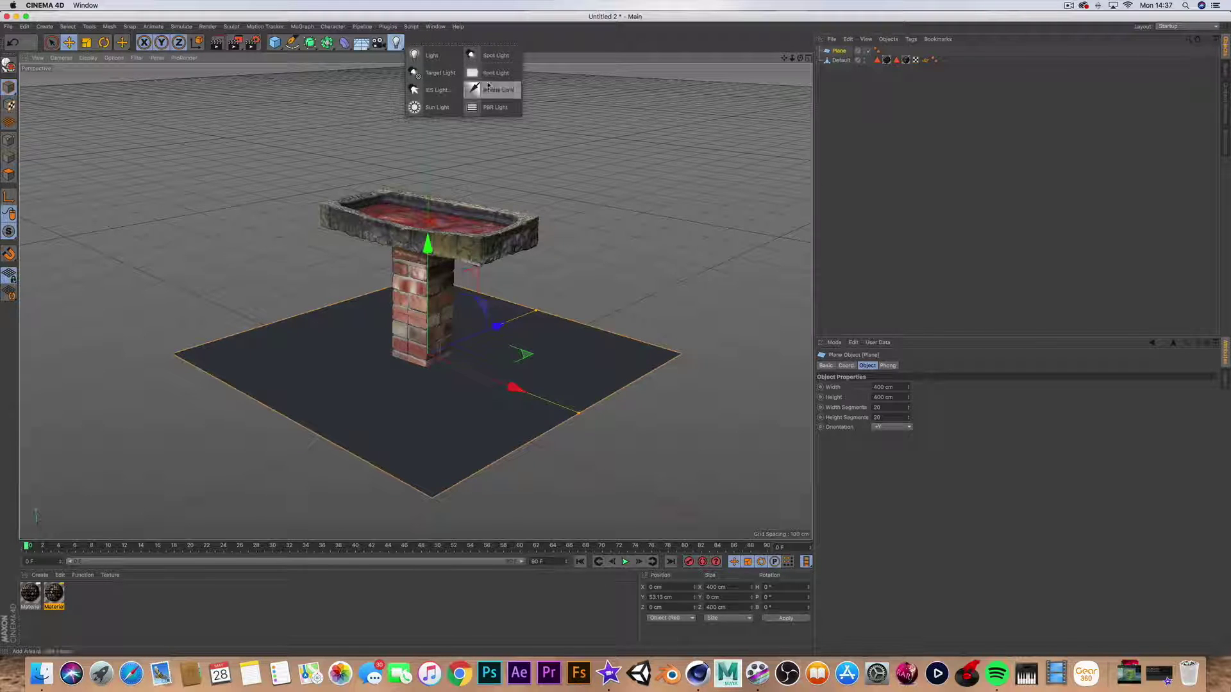
click(488, 87)
key(r)
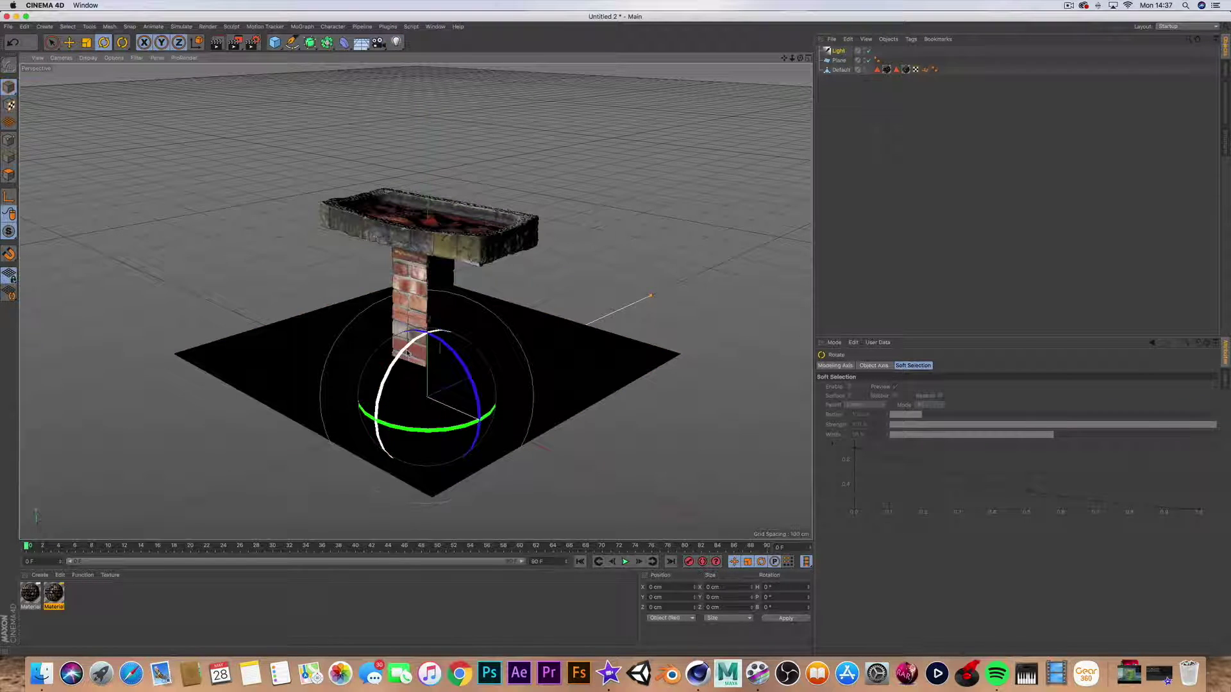
drag(408, 353, 467, 324)
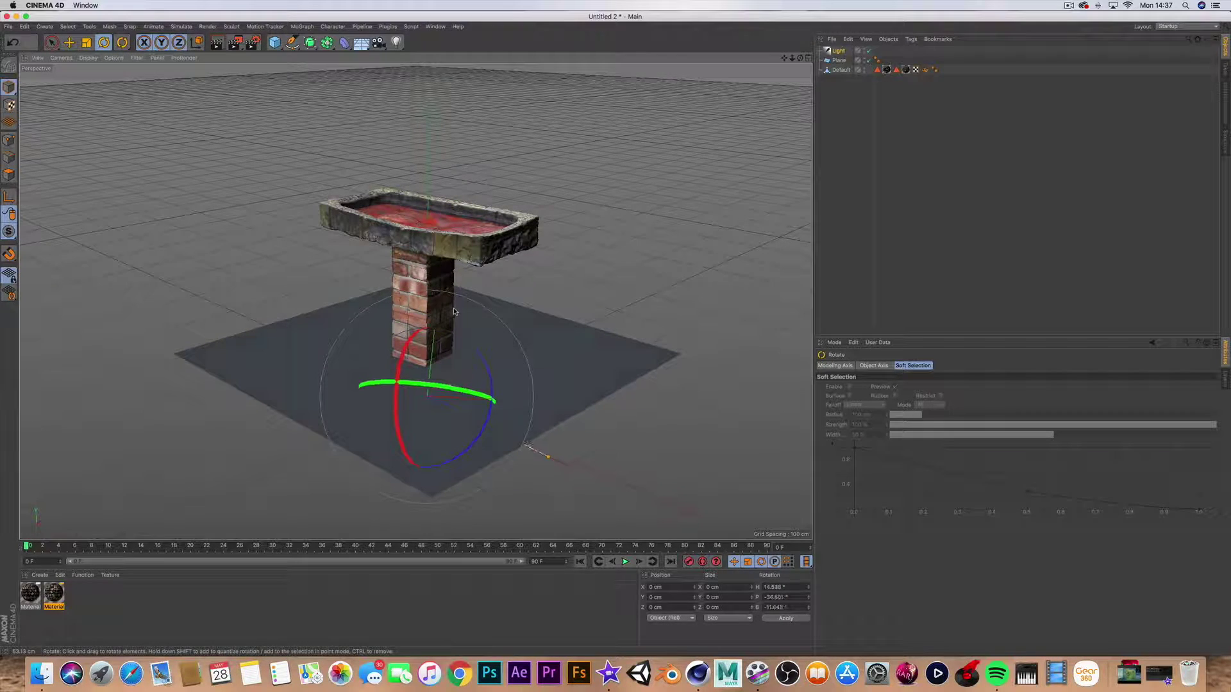
Give the light a warm colour with hue 34° and saturation 11%, and set its shadow type to Area
click(839, 51)
drag(926, 410, 939, 422)
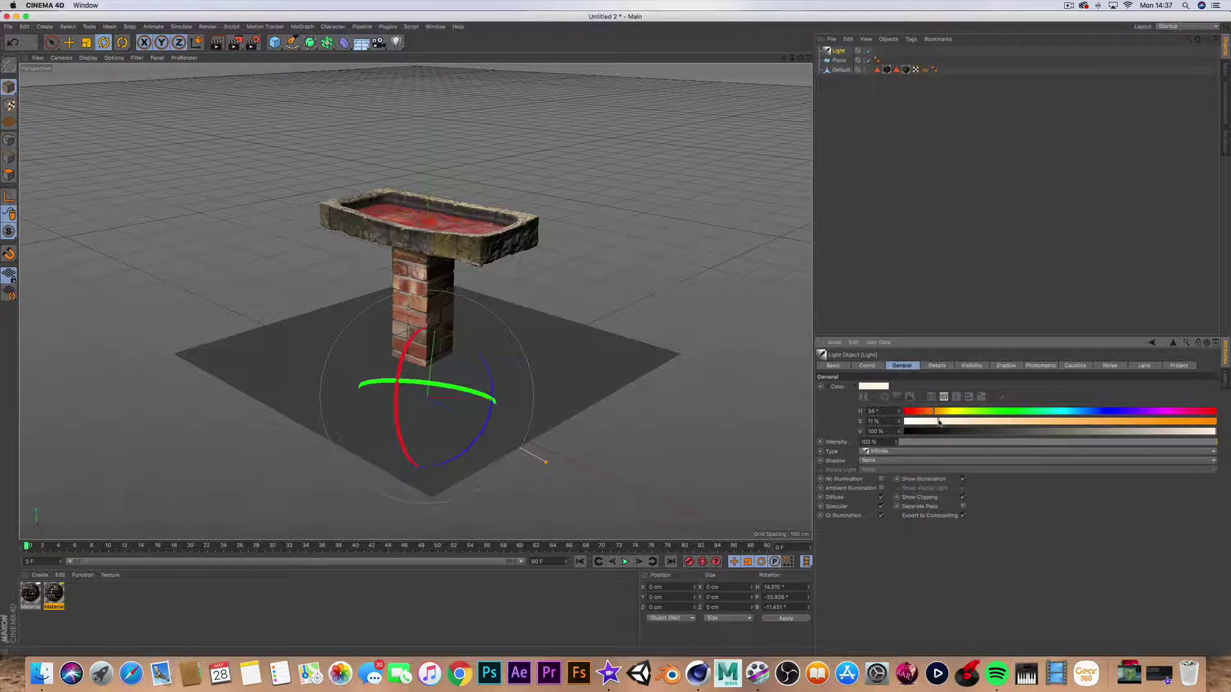
click(873, 461)
click(875, 497)
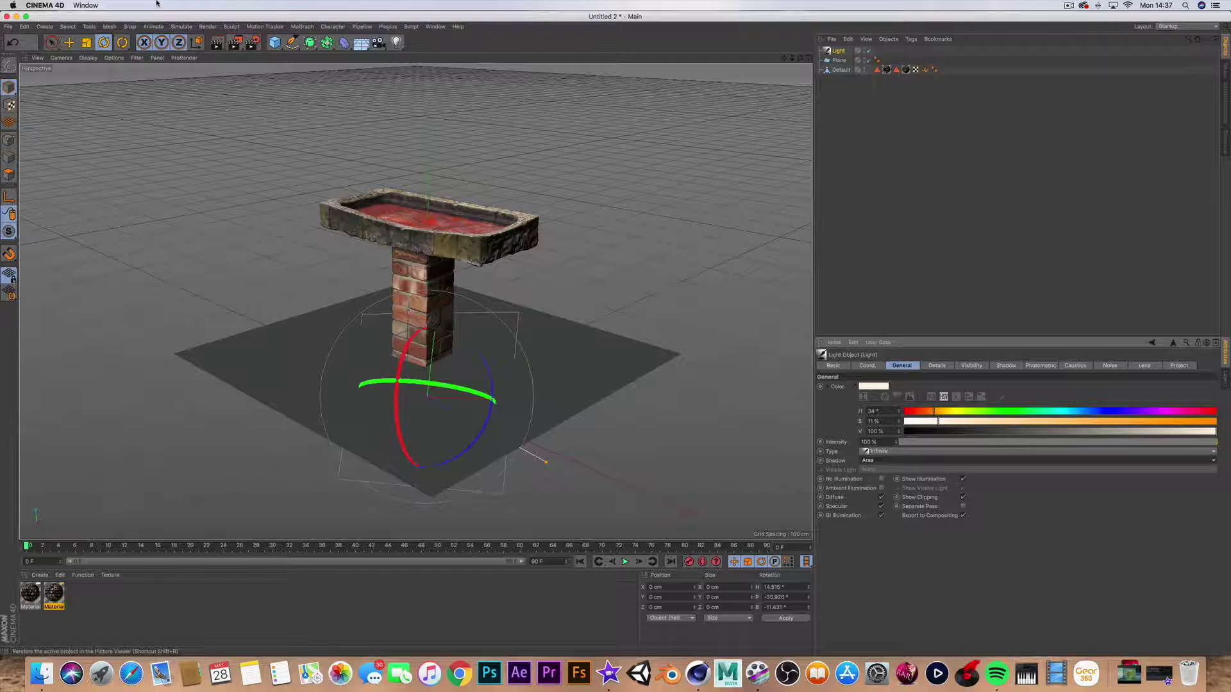
Render the bird table in the viewport, and render it again from a closer view
click(224, 48)
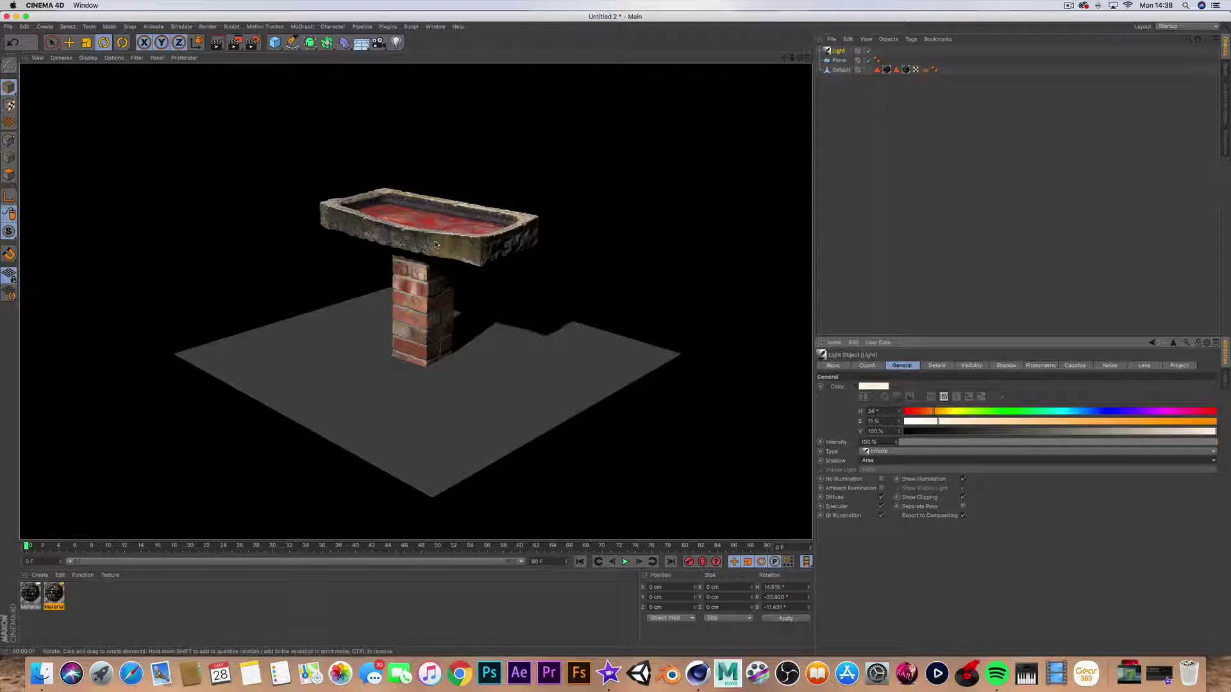
scroll(442, 244, up, 5)
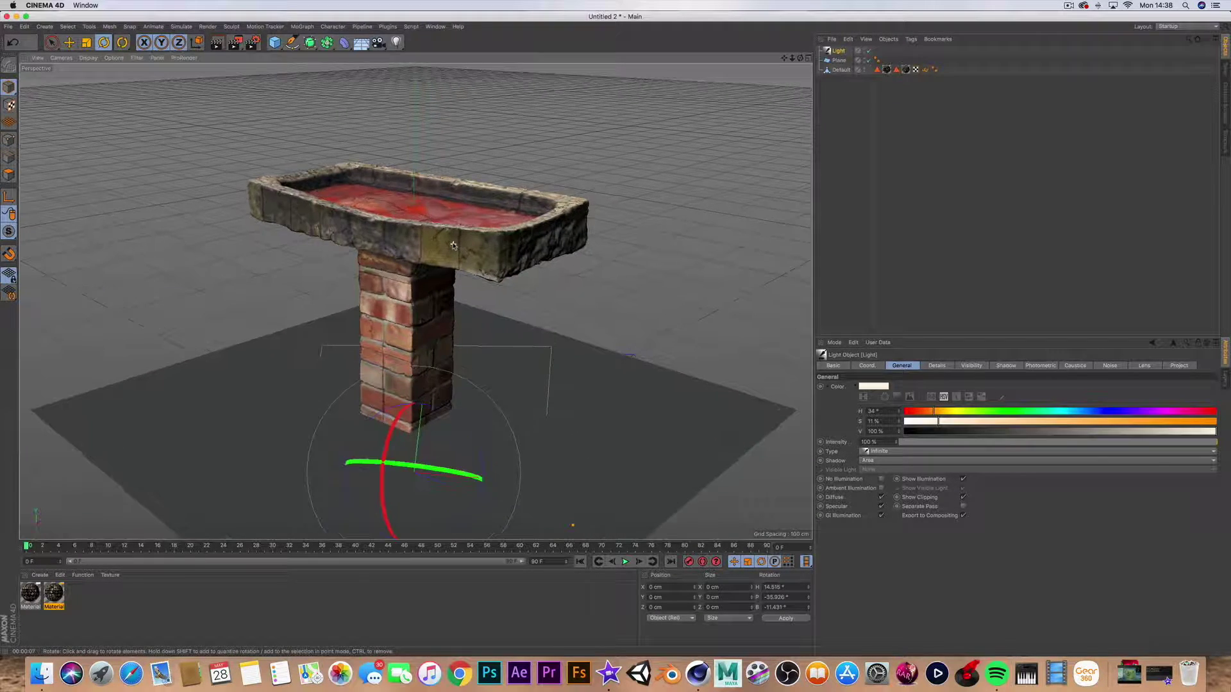
scroll(454, 245, up, 2)
click(217, 43)
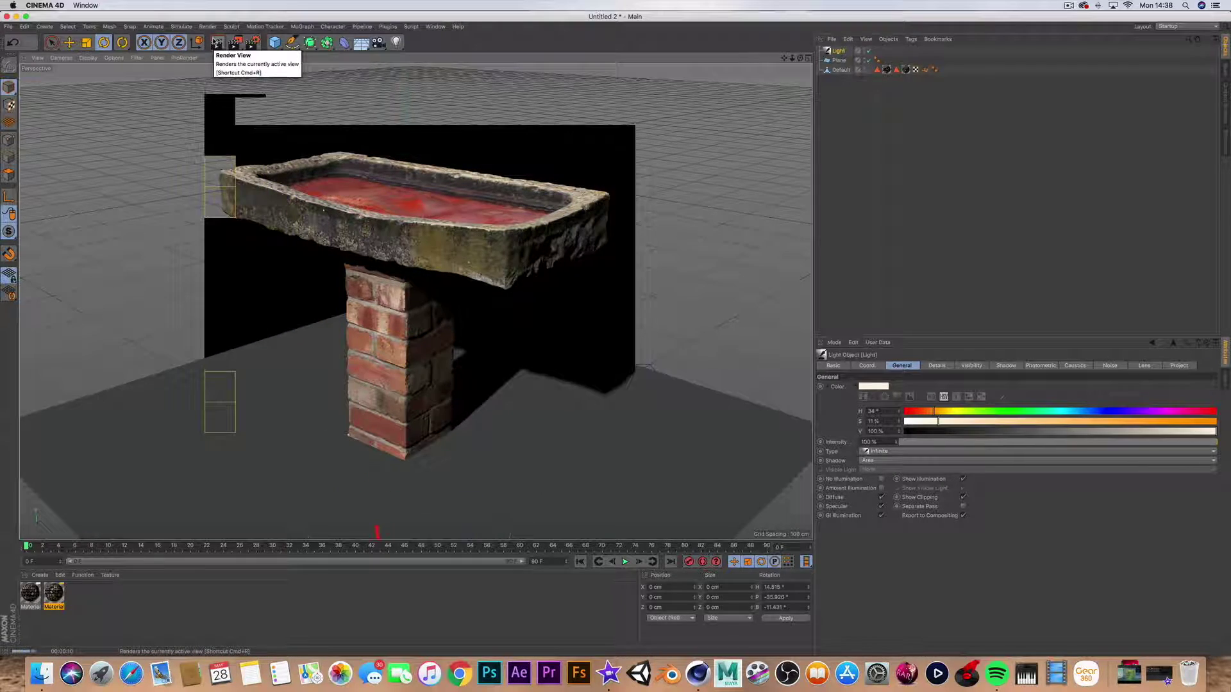
Close the bird table project without saving its changes
click(8, 26)
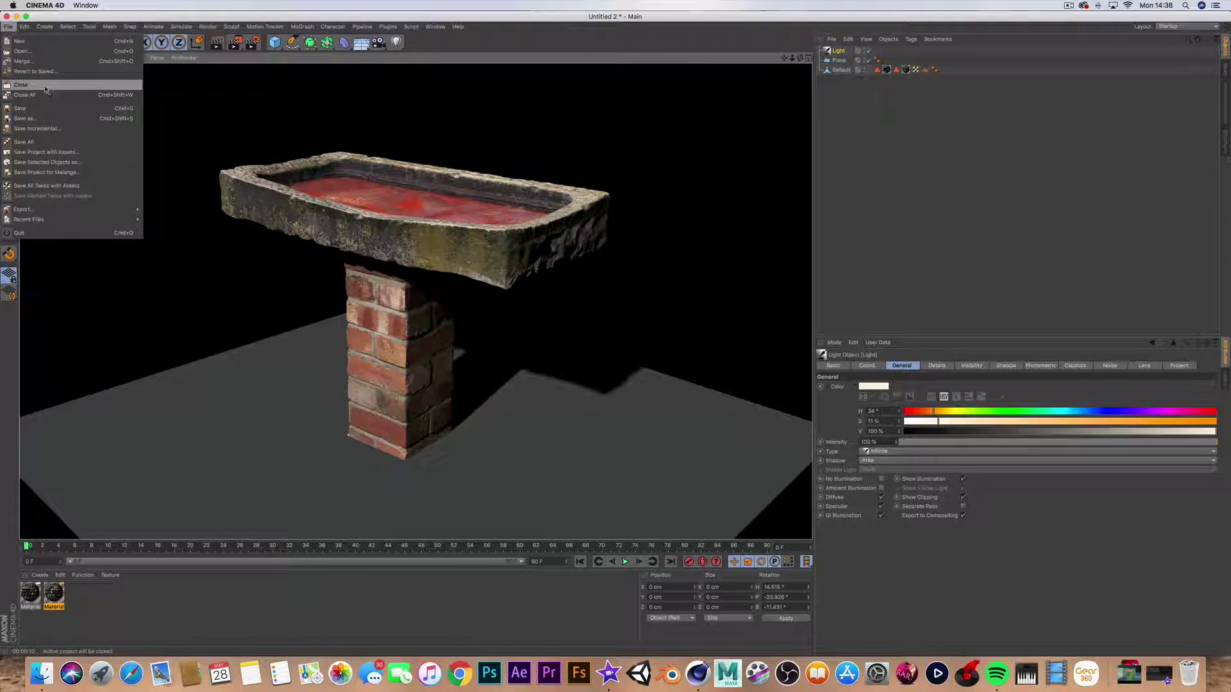
click(33, 89)
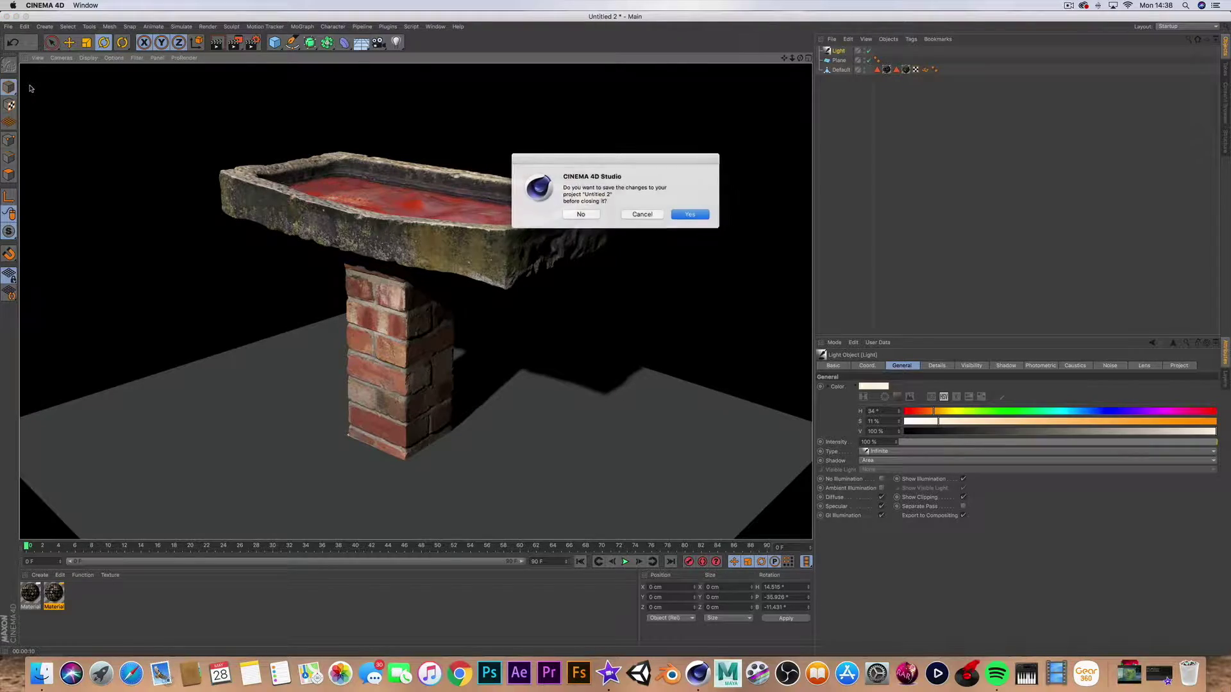
click(581, 214)
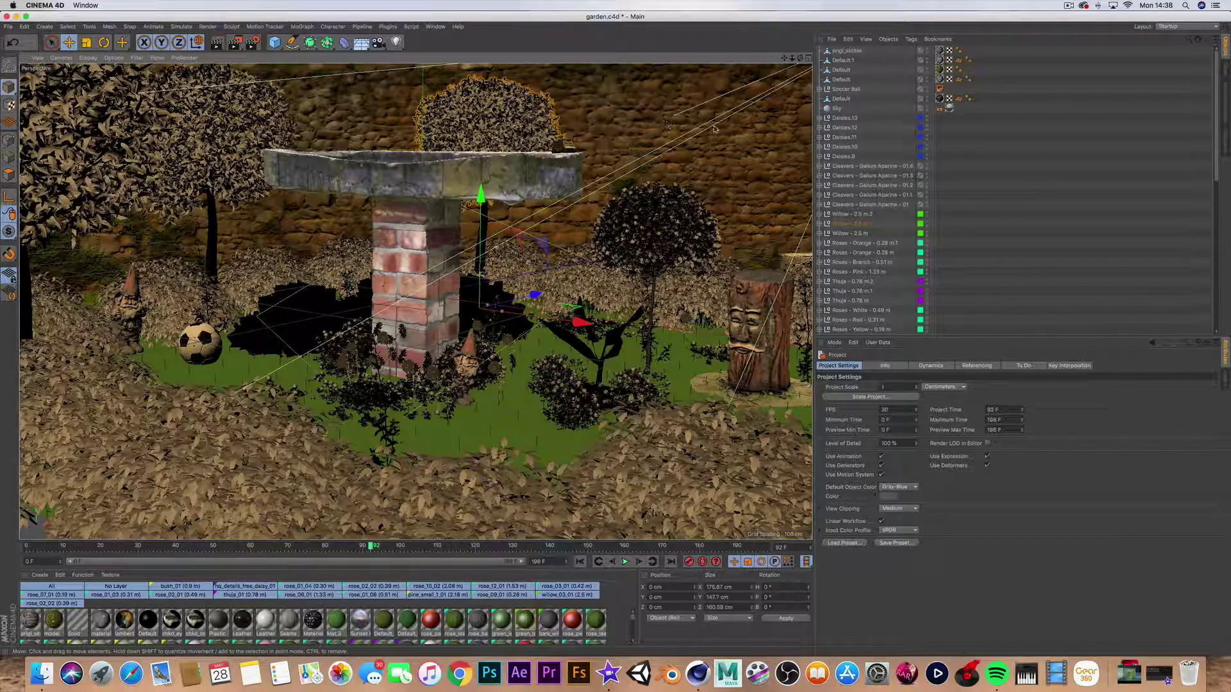
Review the garden scene's render settings, including the output size and enabled effects, and close them
click(251, 43)
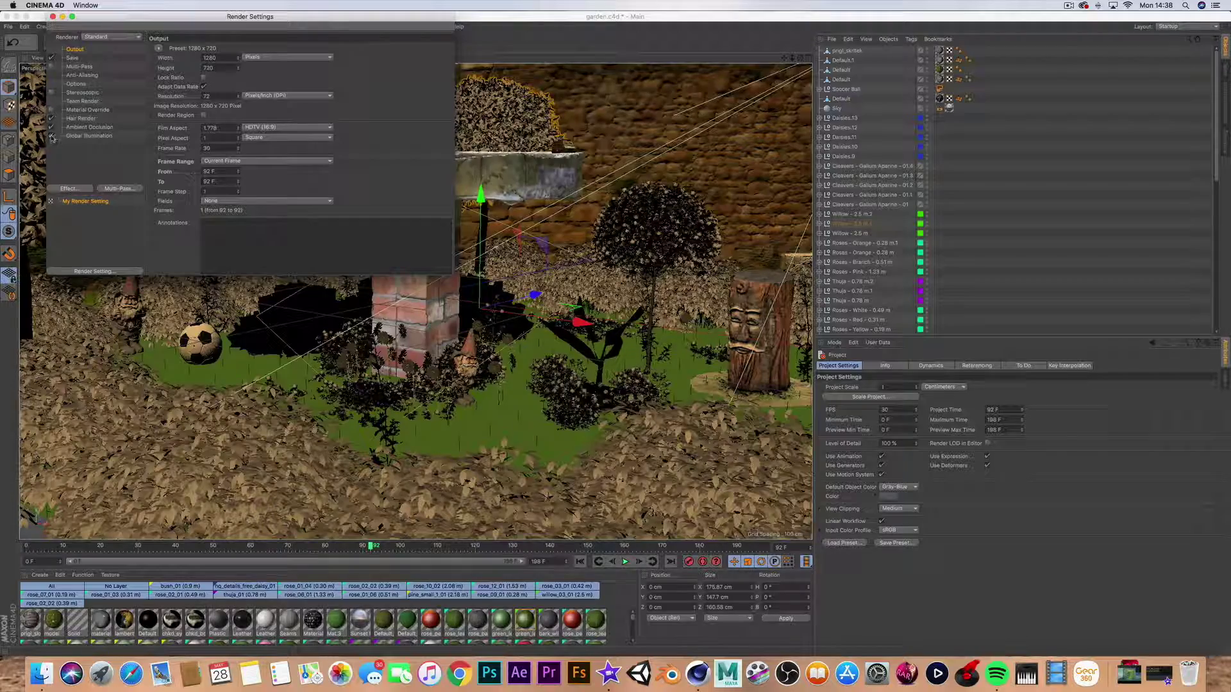
click(53, 17)
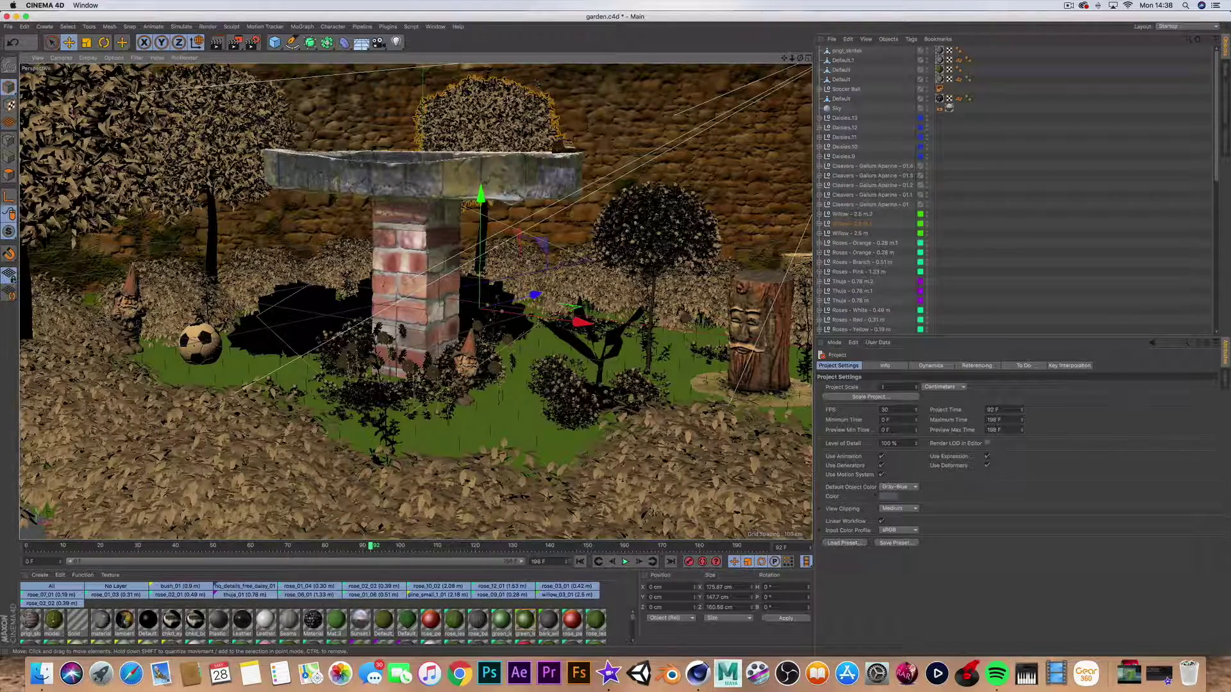
click(1069, 6)
click(1085, 37)
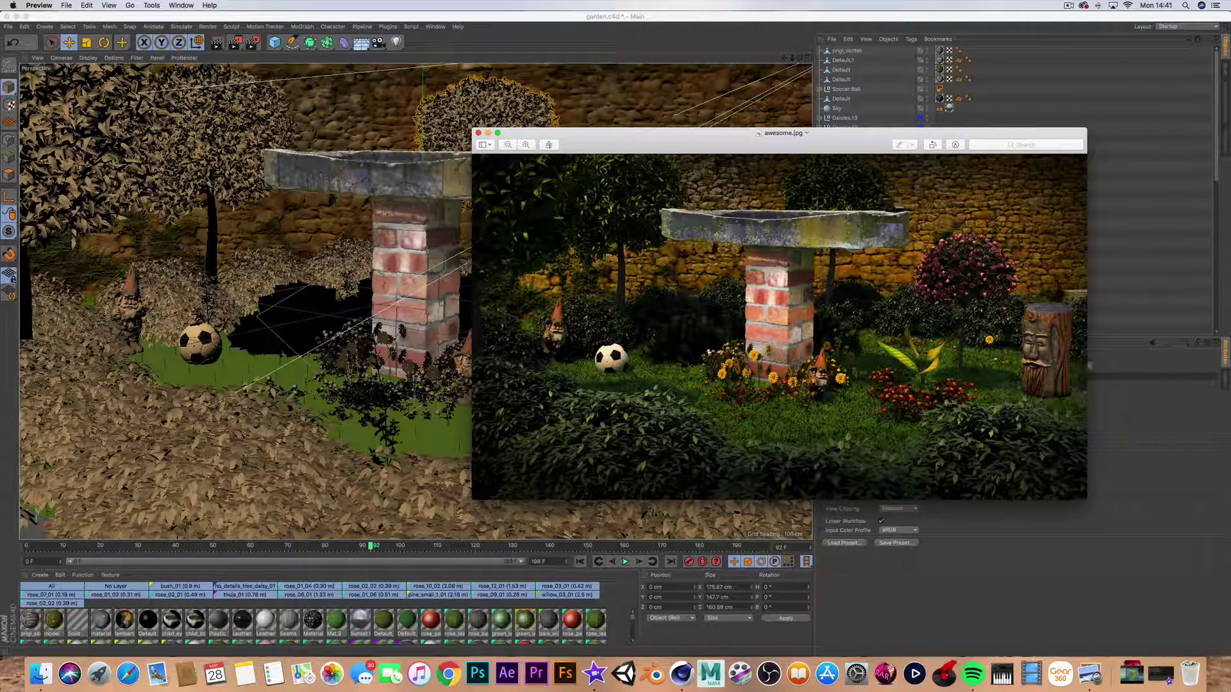
Review the finished garden render awesome.jpg in Preview and close its window
click(488, 133)
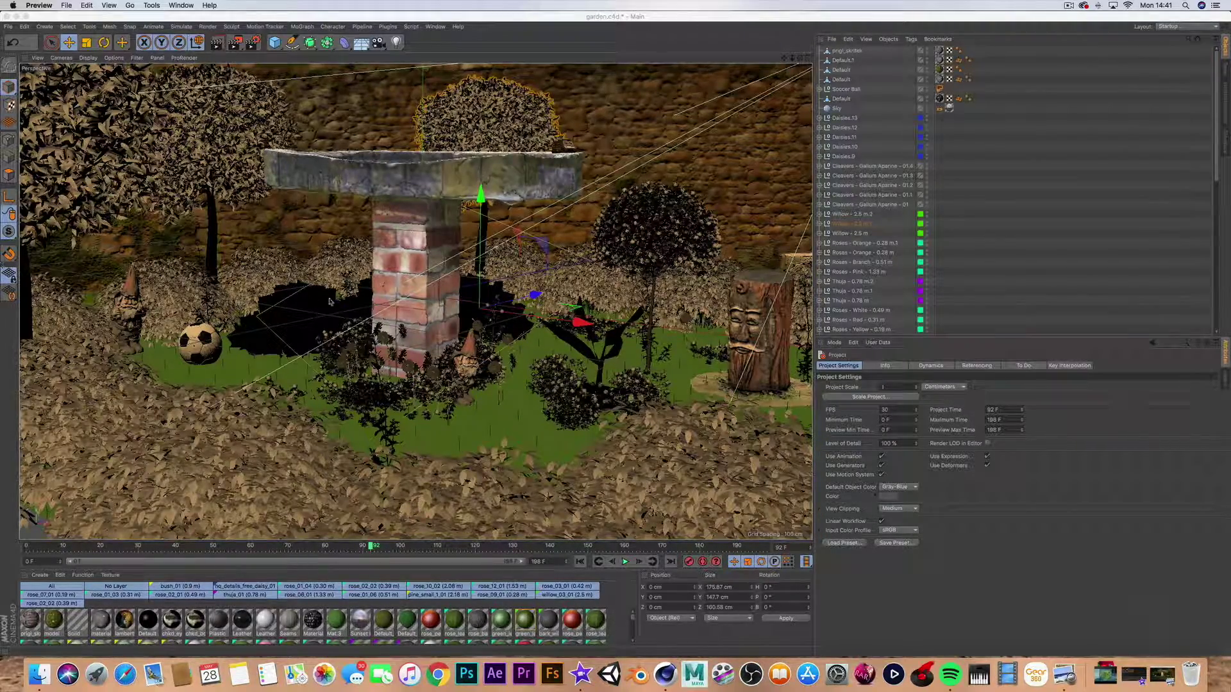
click(1068, 5)
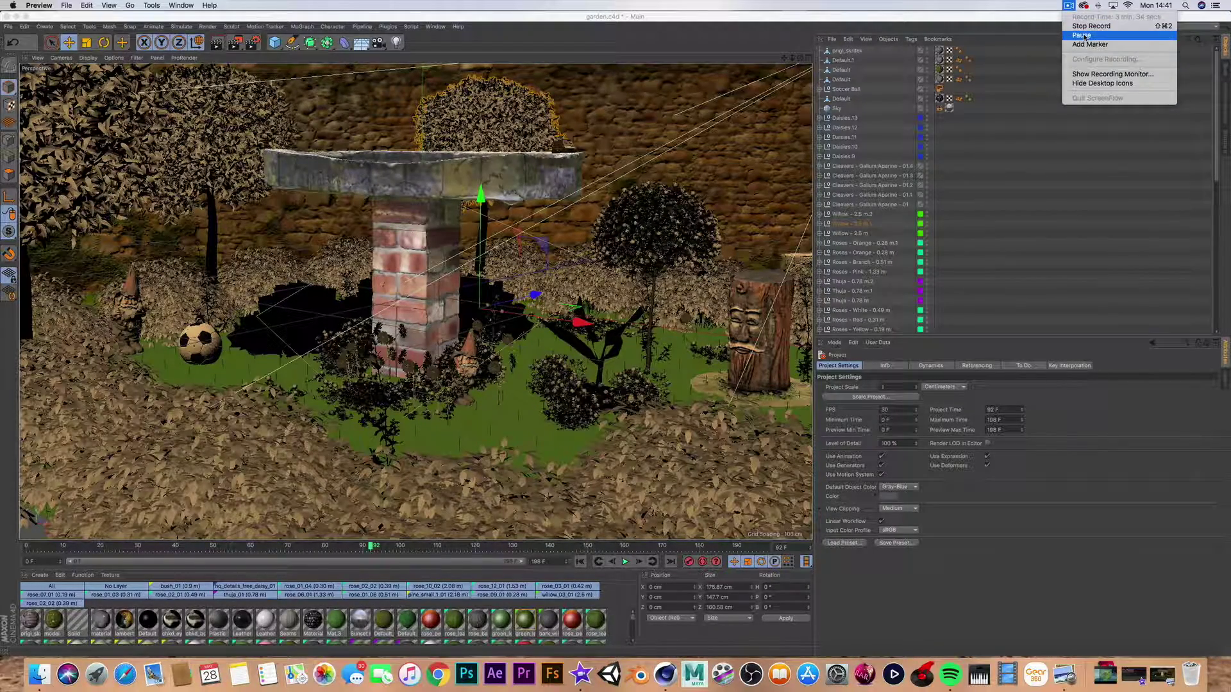
click(1083, 28)
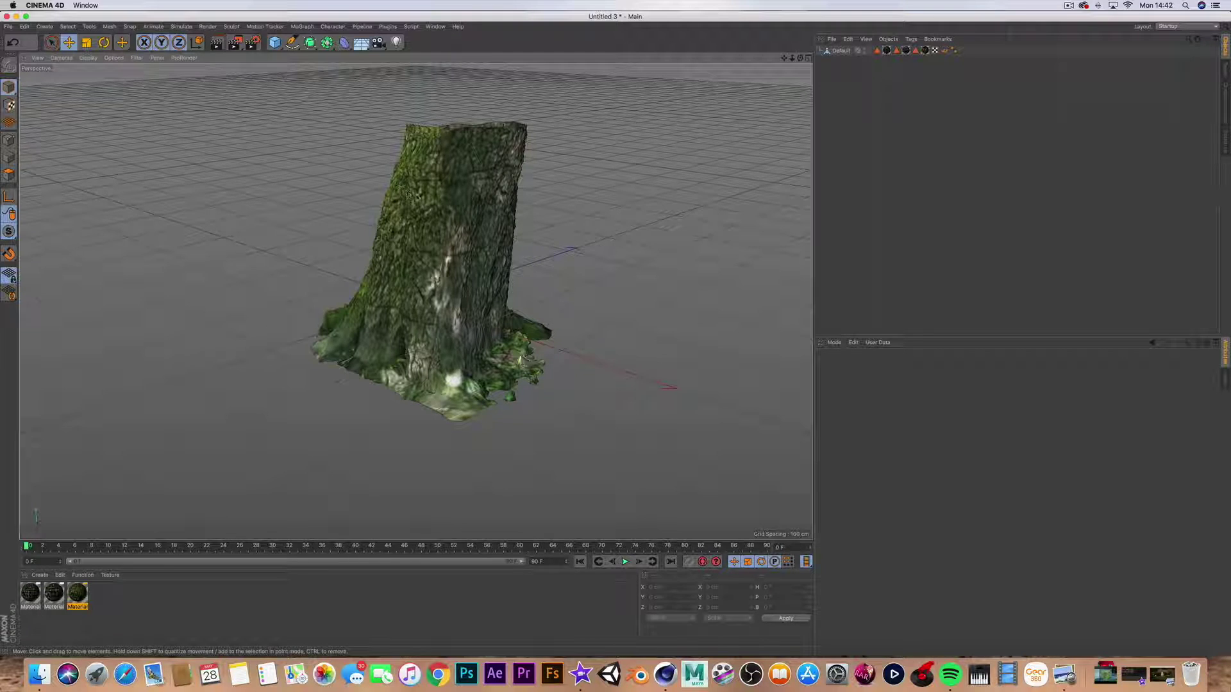
In Cinema 4D, rotate the tree stump to a bank angle of about -131° and render it in the viewport
key(r)
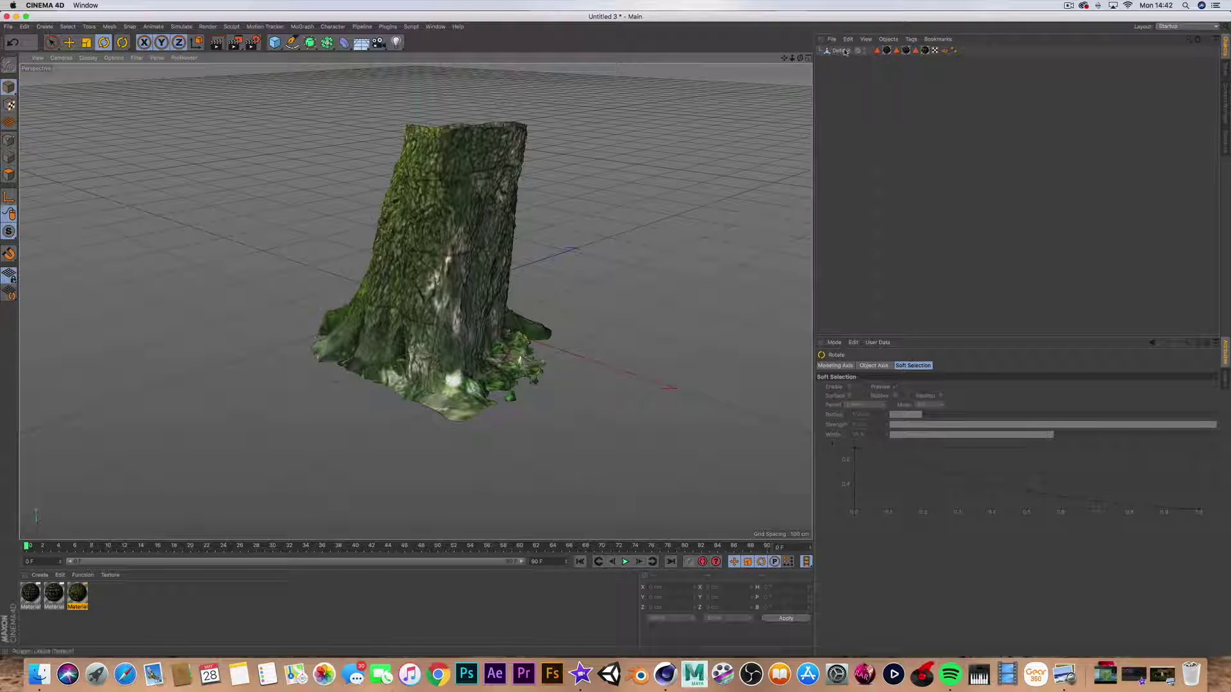
click(457, 259)
drag(392, 256, 572, 217)
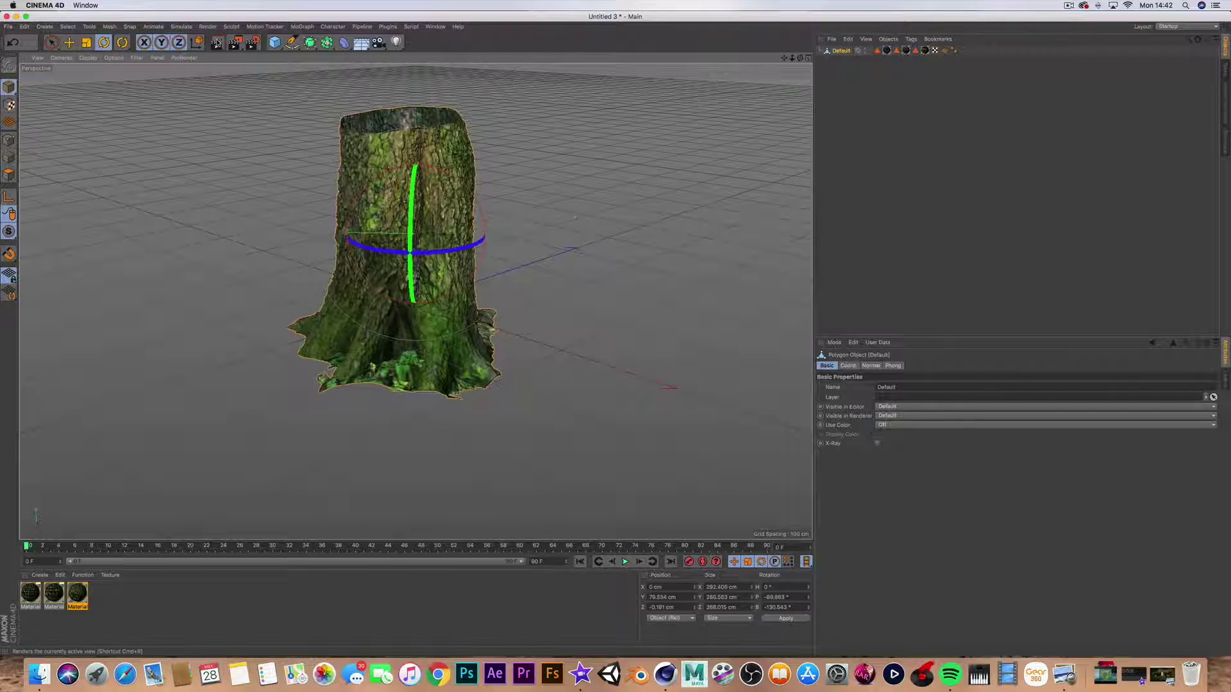
click(217, 42)
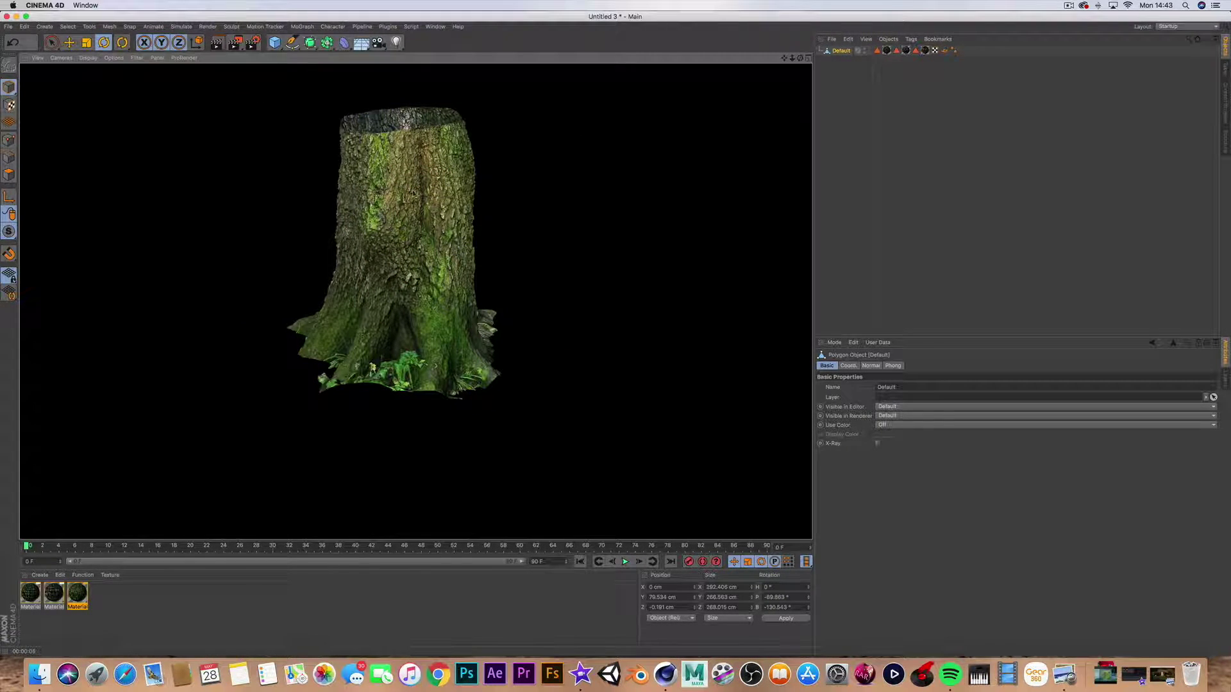
Add an infinite light, rotate it to about H -11° so it shines down on the stump, and set its shadow type to Area
drag(396, 41, 490, 82)
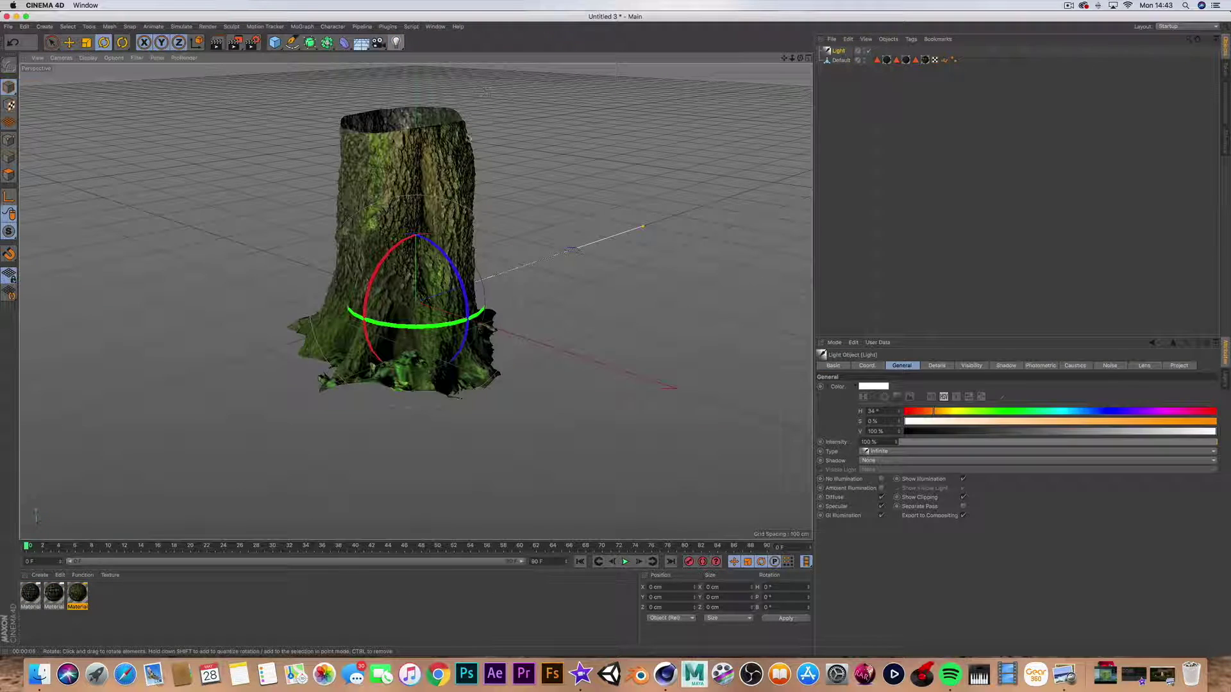
drag(433, 268, 888, 466)
click(889, 461)
click(891, 504)
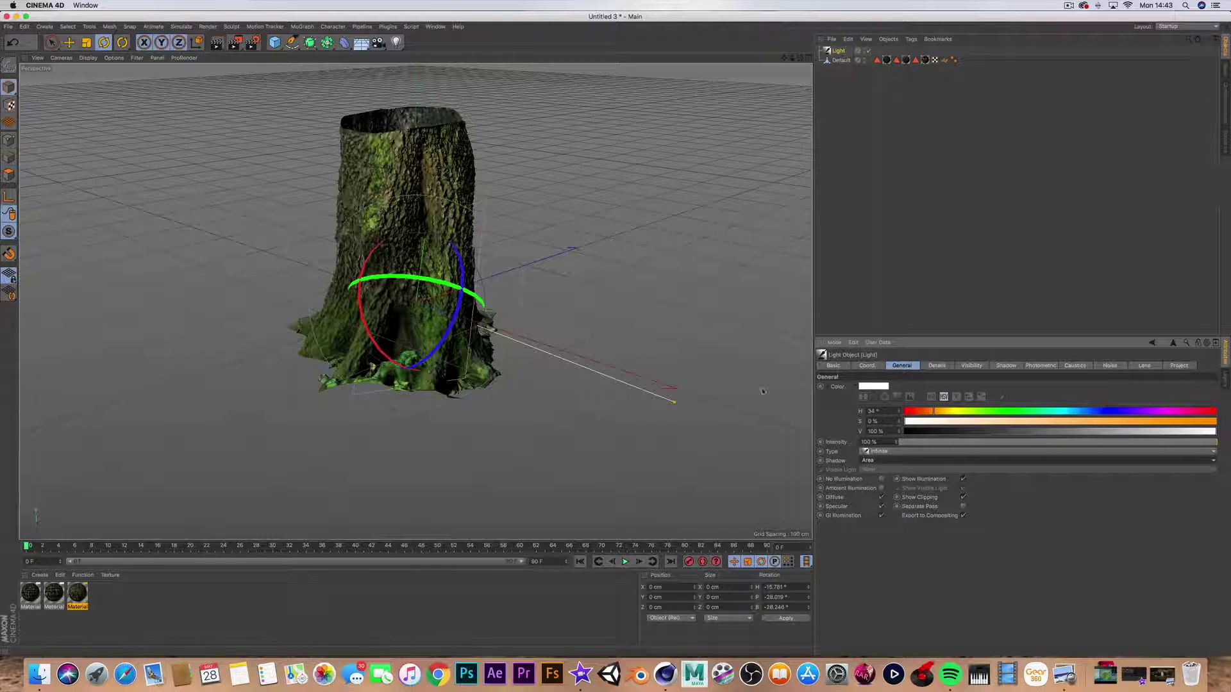
Add a plane as a floor and lower it to about -51.7 cm in Y at the stump's base
drag(274, 42, 353, 85)
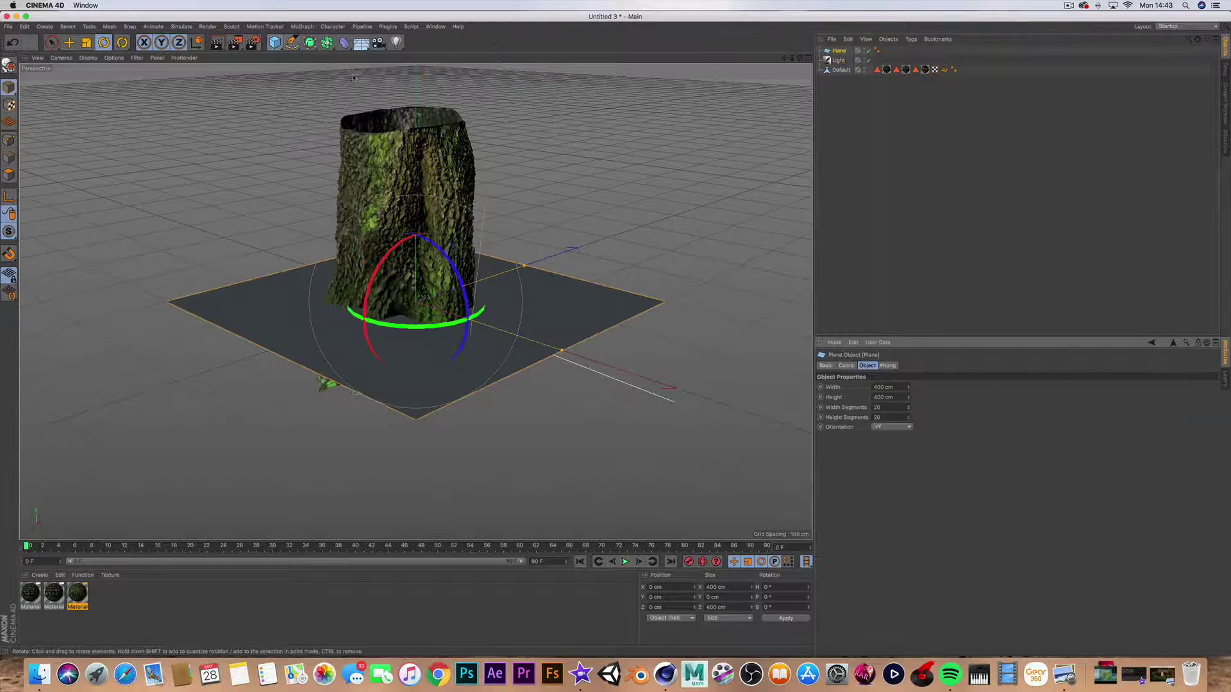
key(e)
drag(415, 189, 415, 234)
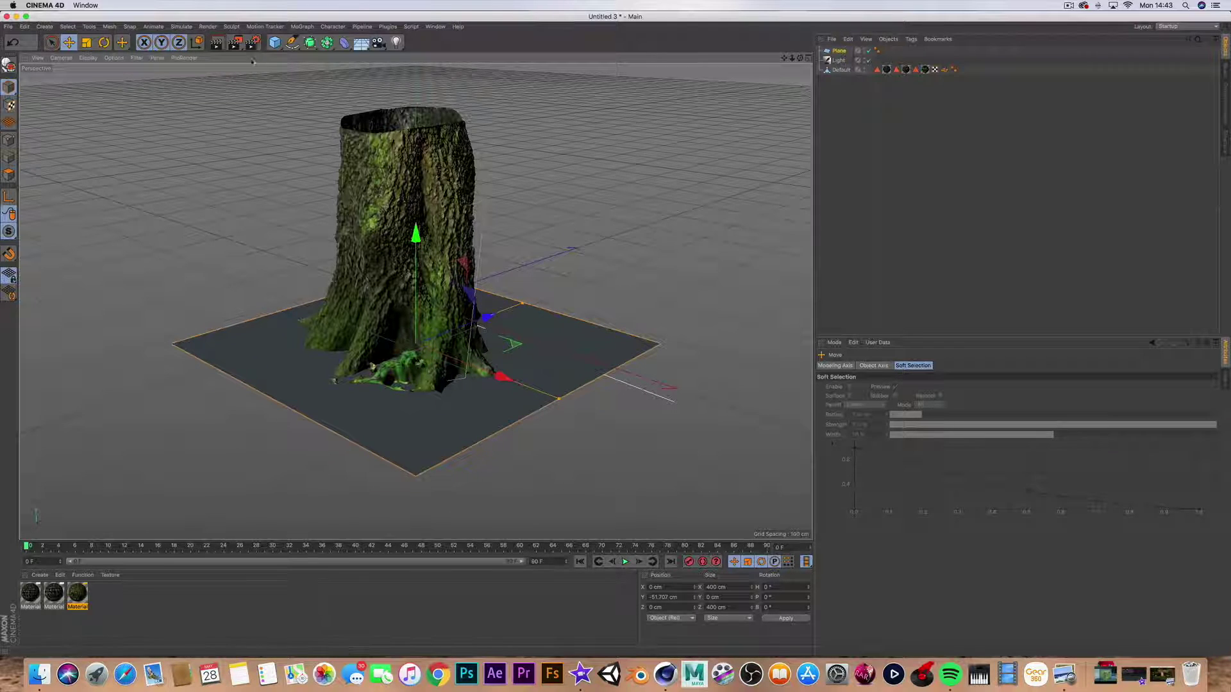
Render the lit stump with its floor in the viewport and examine the model from a lower angle
click(217, 43)
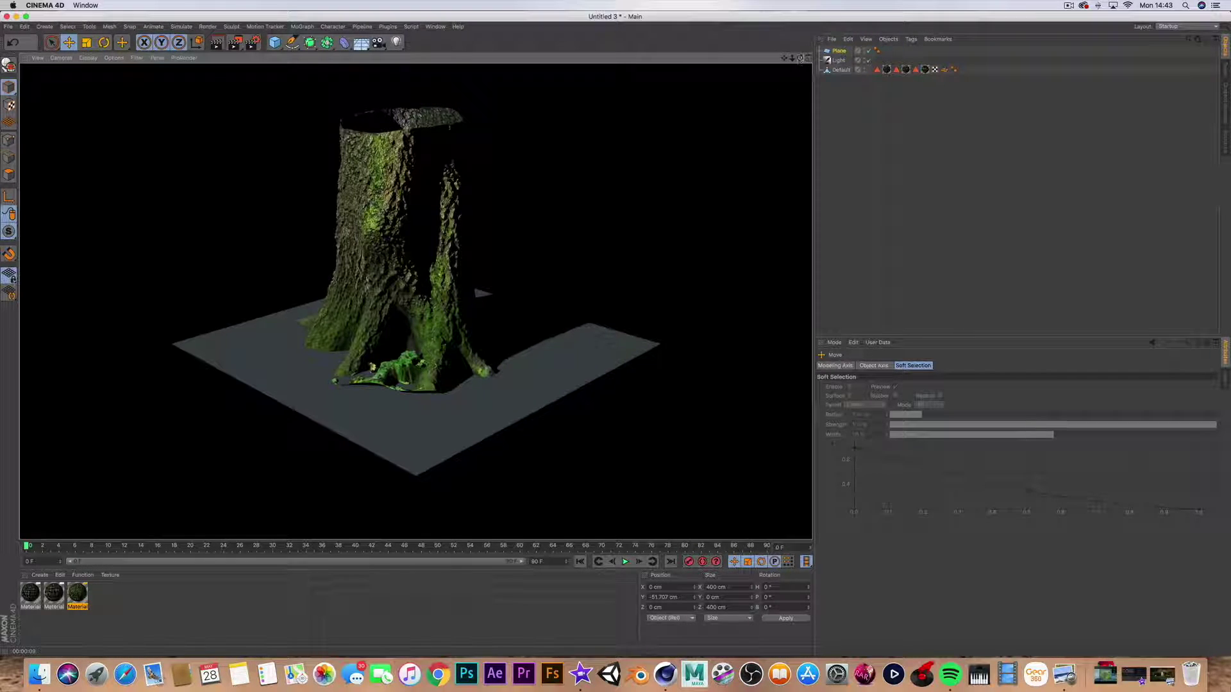
scroll(414, 302, down, 5)
alt+middle_drag(416, 301, 551, 301)
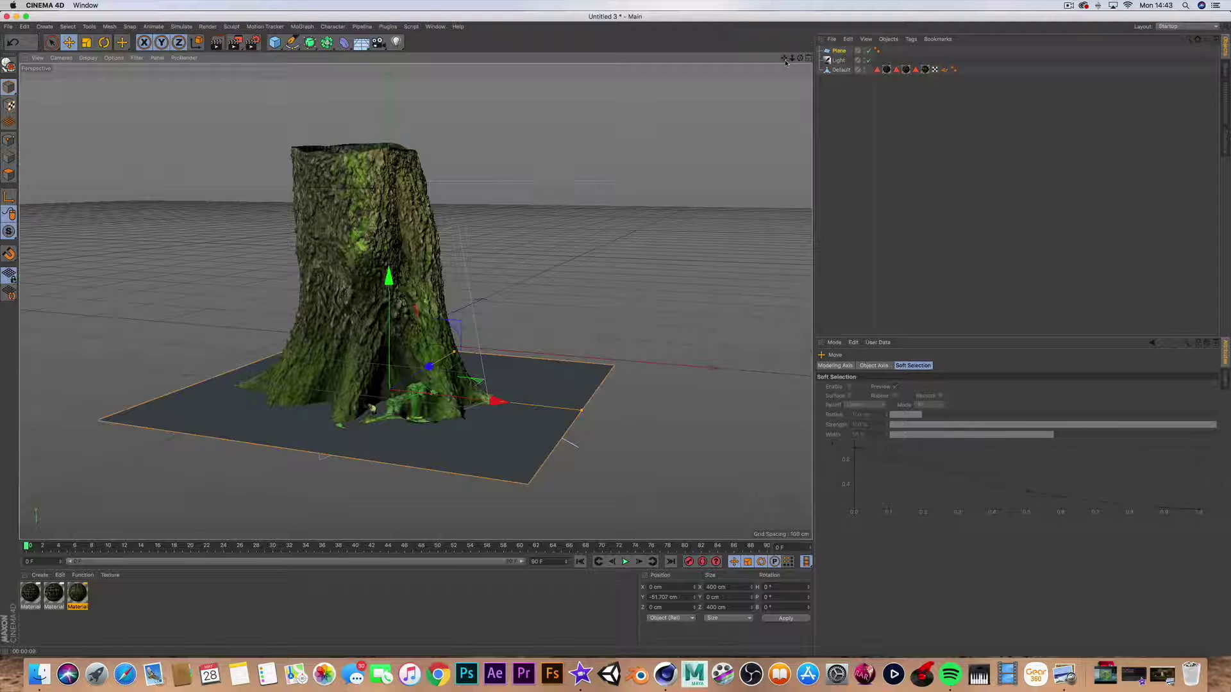
mouse_move(416, 301)
alt+middle_down()
mouse_move(487, 301)
mouse_move(427, 304)
alt+middle_up()
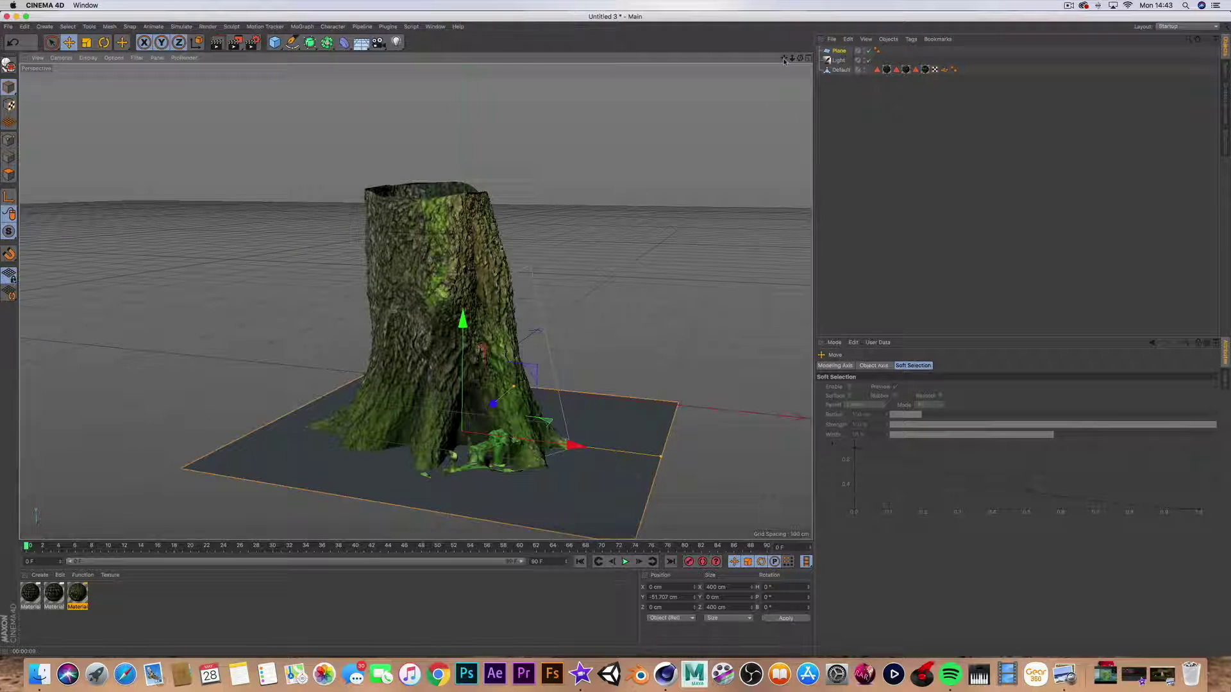
click(1069, 6)
click(1092, 37)
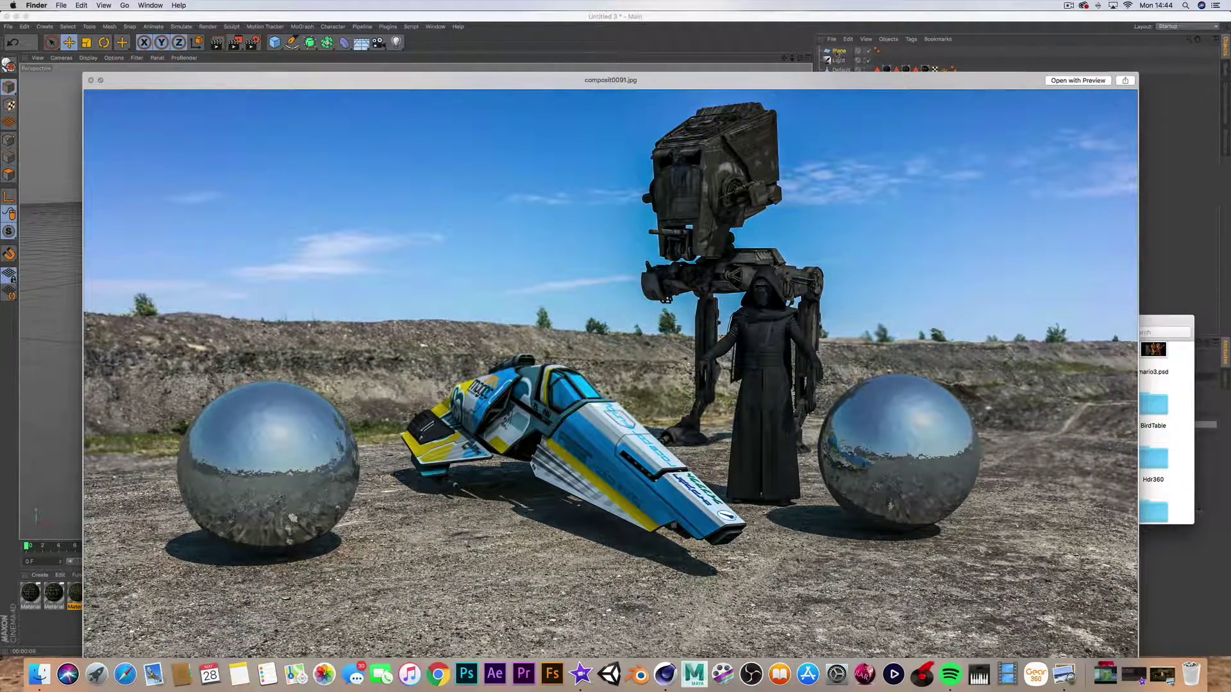
In Finder, view the composite image composit0091.jpg and the stitched panorama 360_0009_stitched.psd
drag(737, 89, 734, 57)
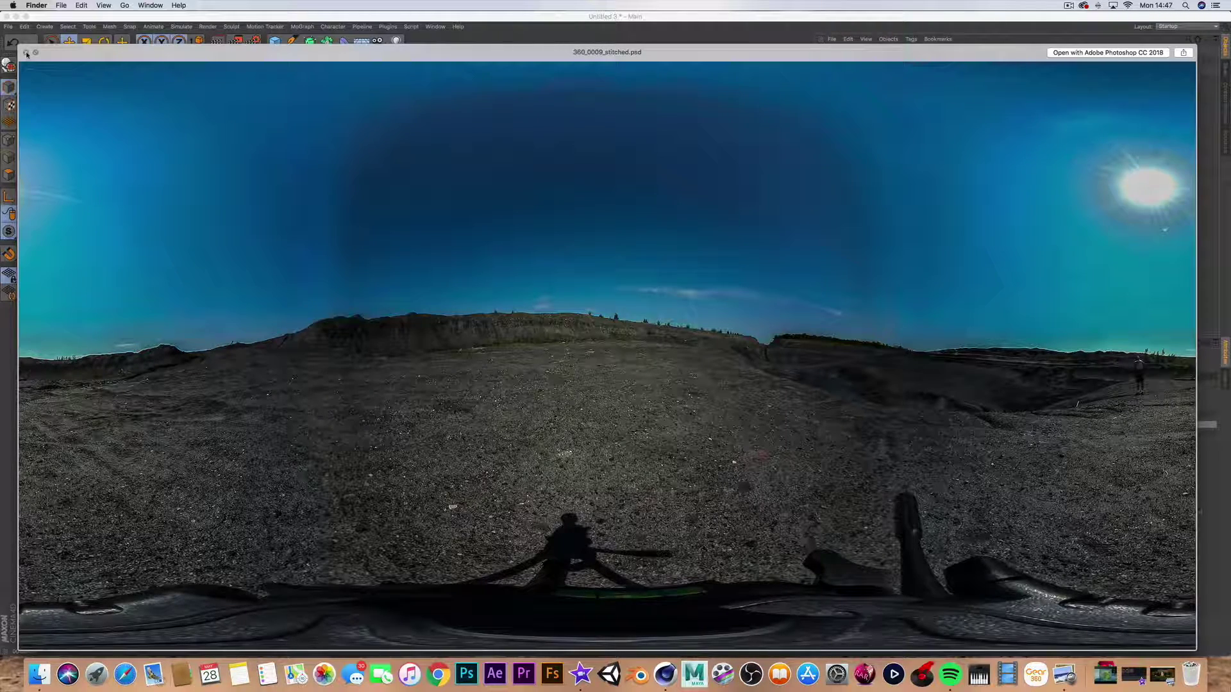
click(27, 54)
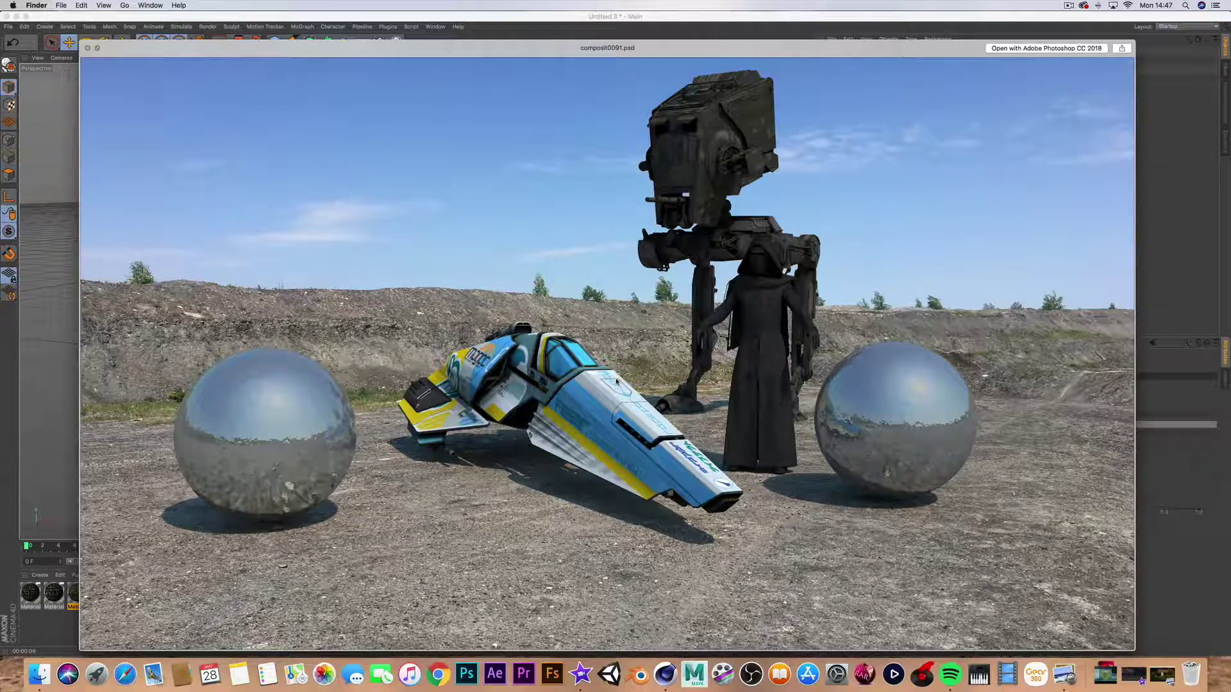
Compare previews of composit0091.psd and composit0091.jpg to examine how the composite differs between the two versions
key(space)
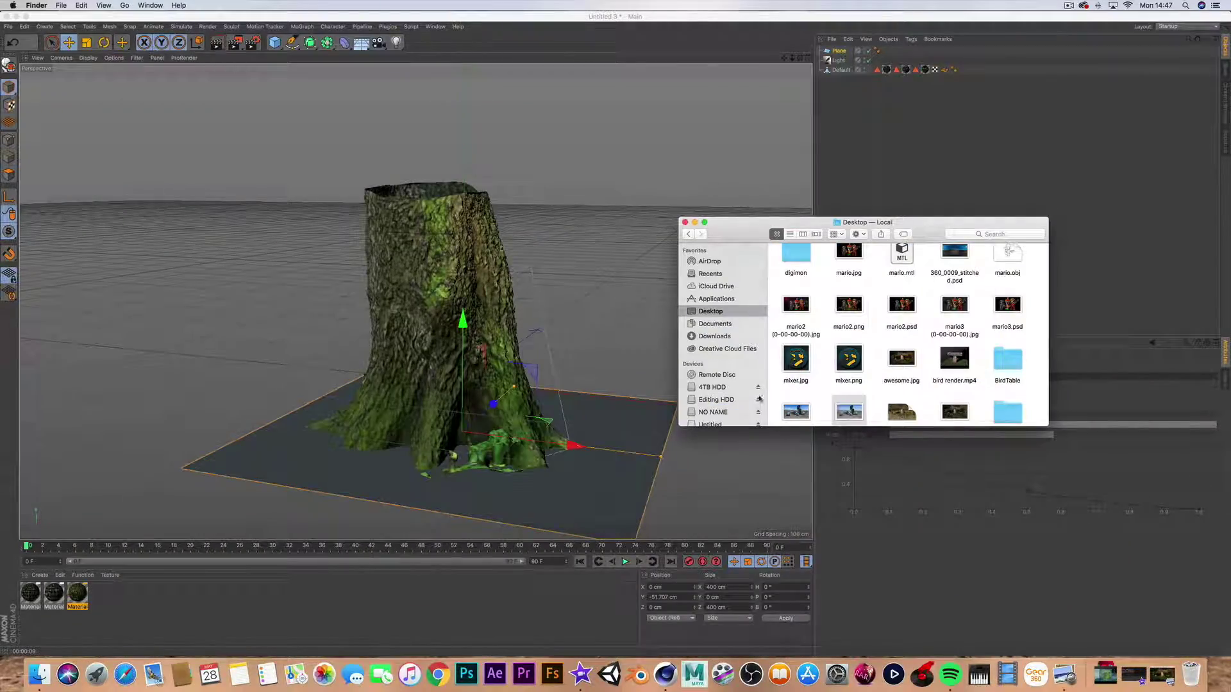
click(804, 414)
key(space)
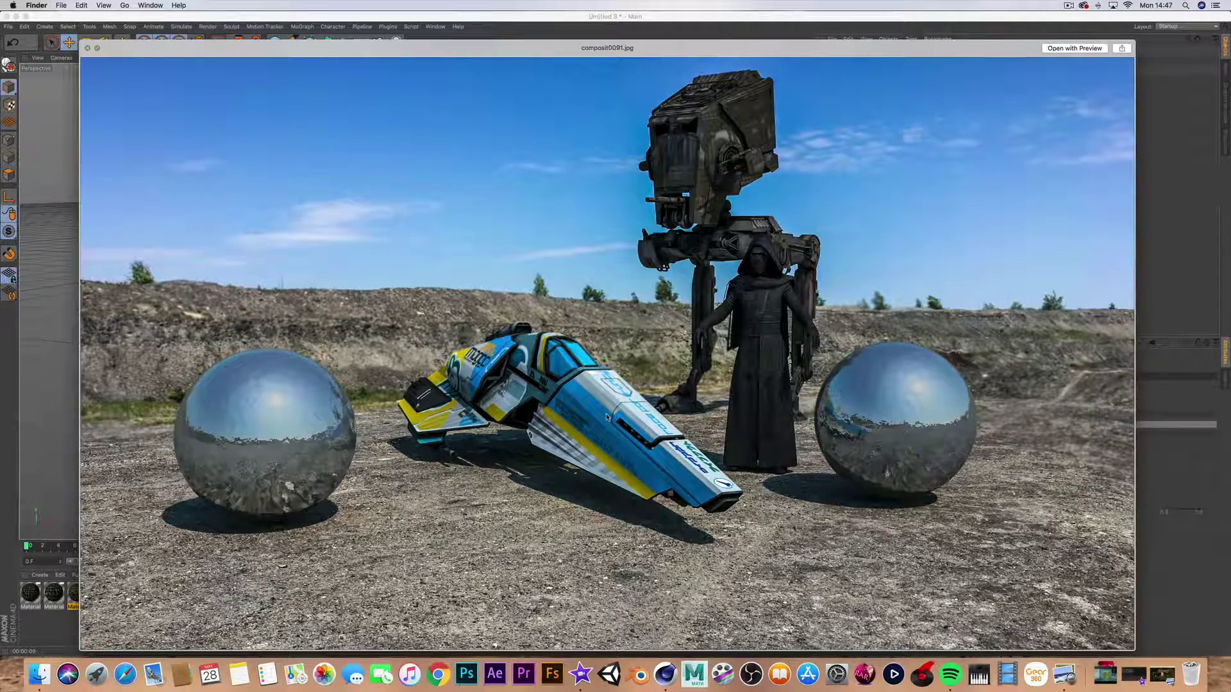
key(space)
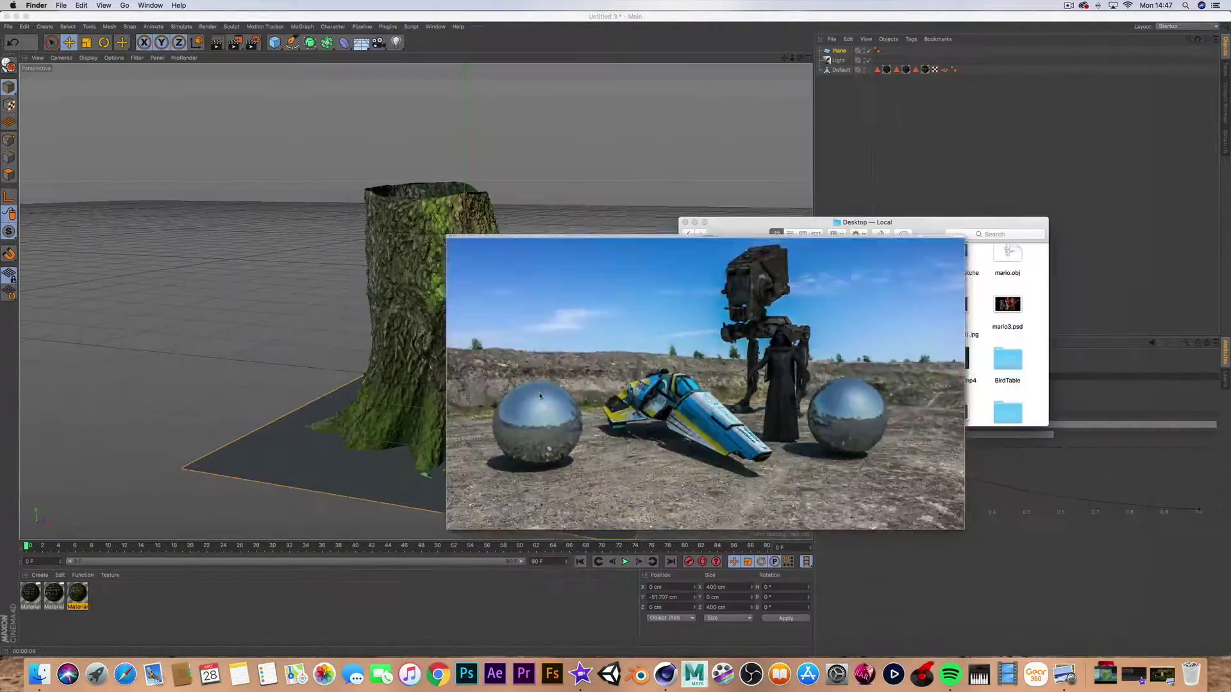
key(space)
key(Down)
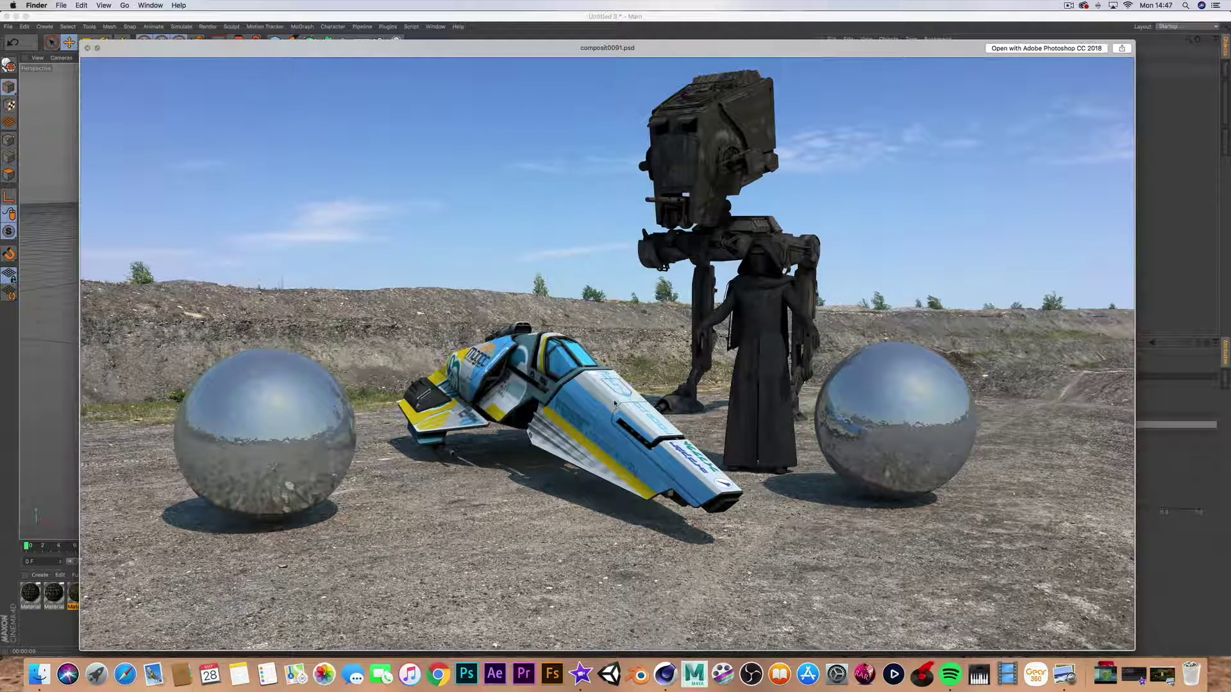
key(Up)
key(Down)
key(space)
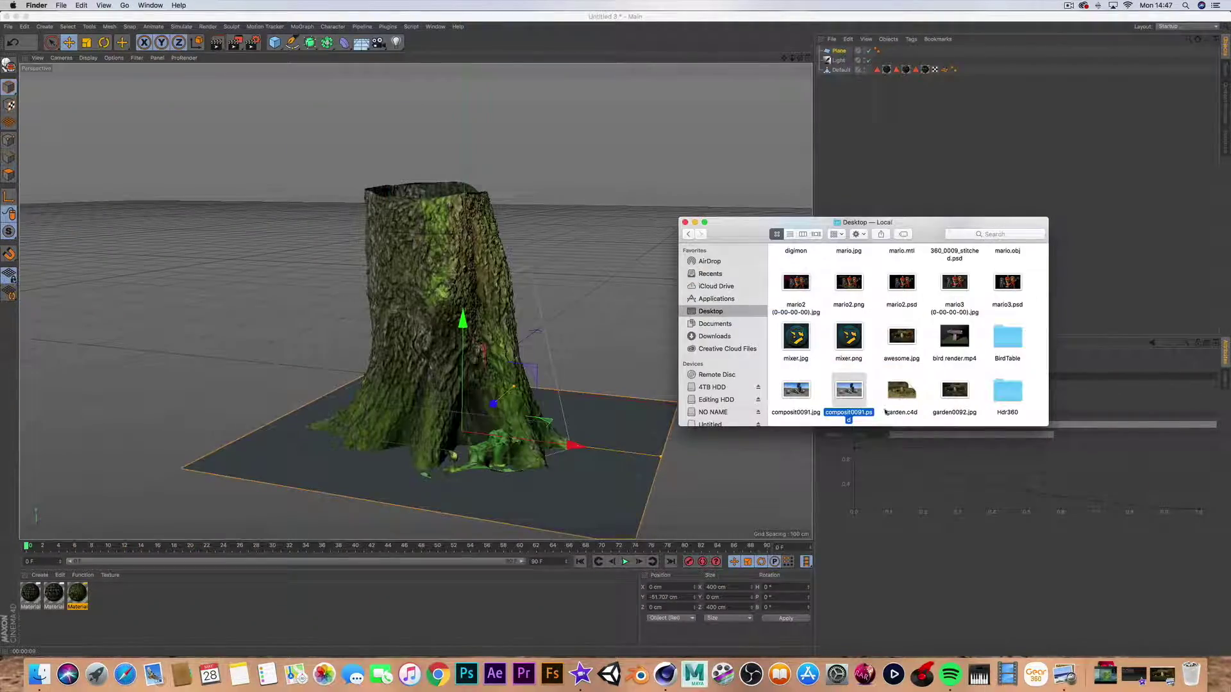
Preview the character render mario2.psd and close the Desktop folder window
click(901, 282)
key(space)
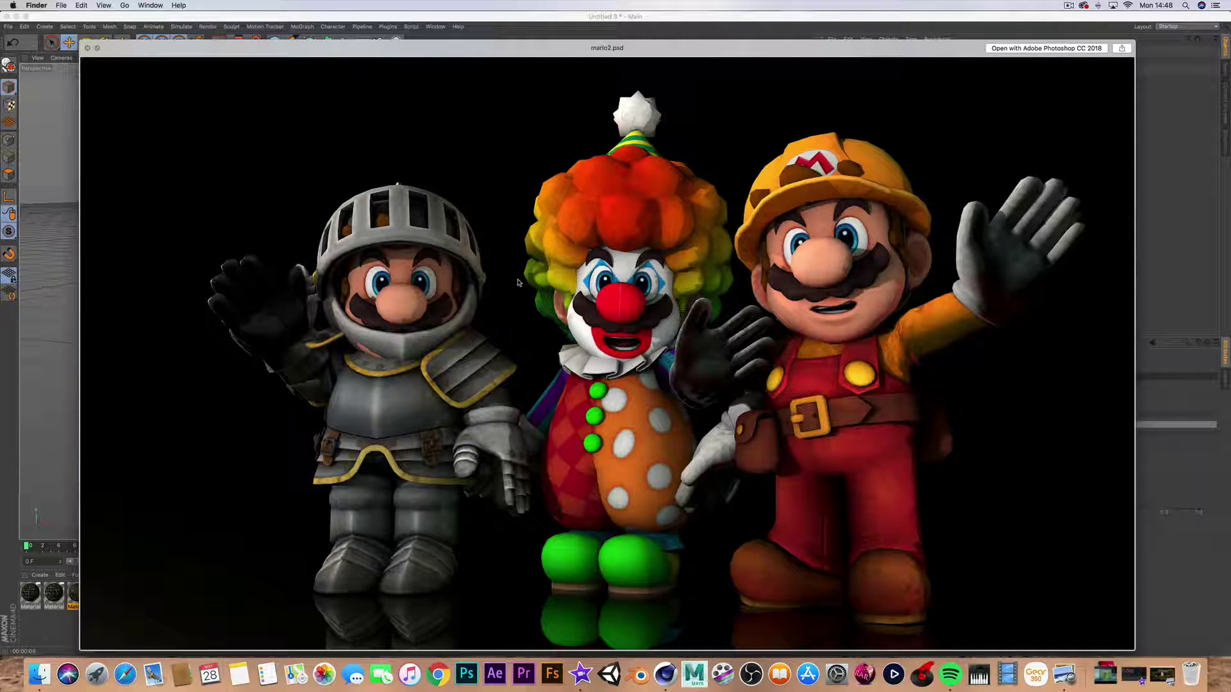
key(space)
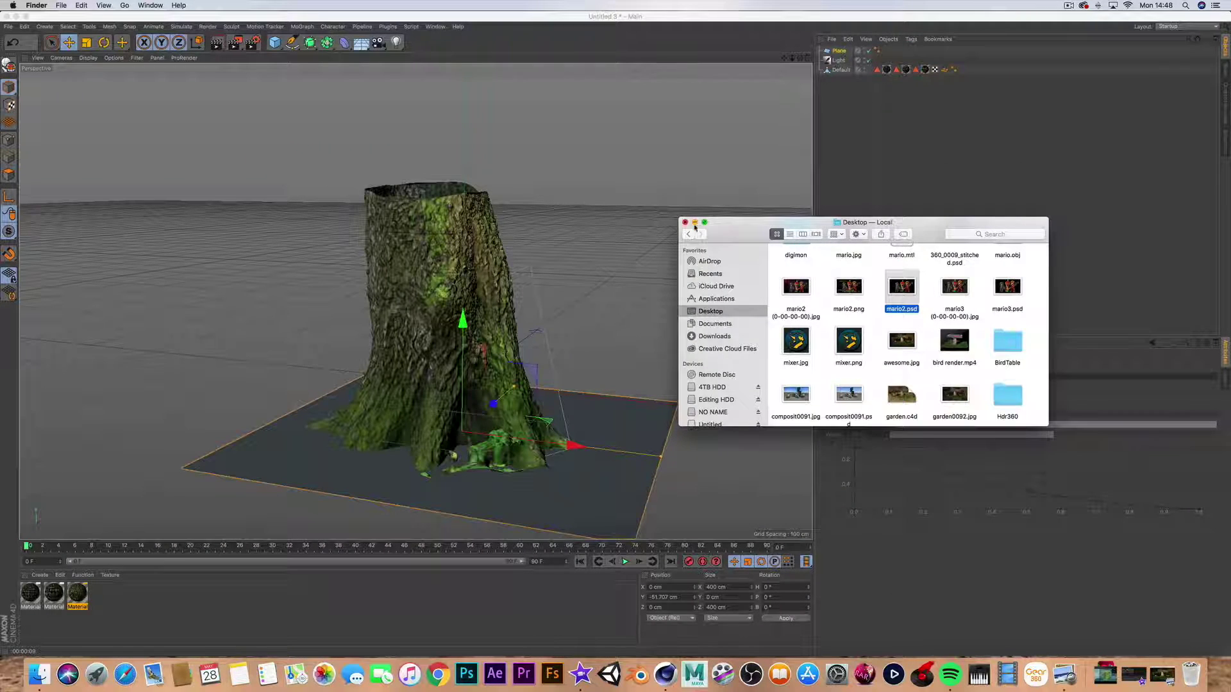
click(684, 221)
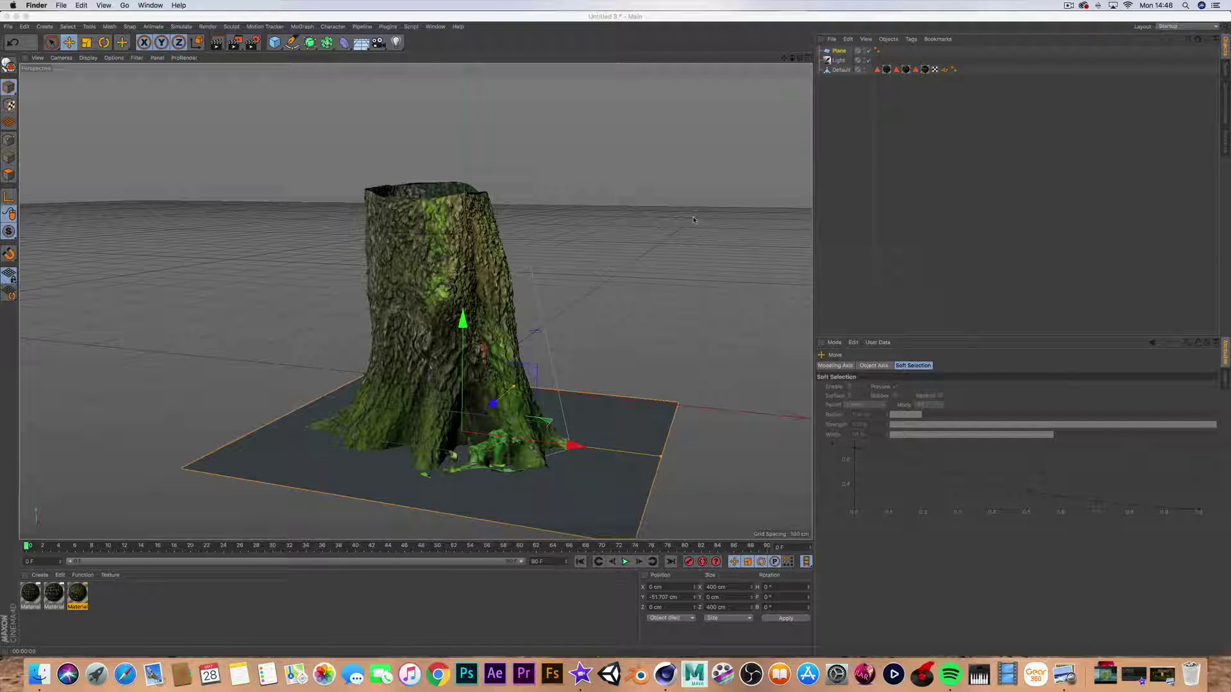